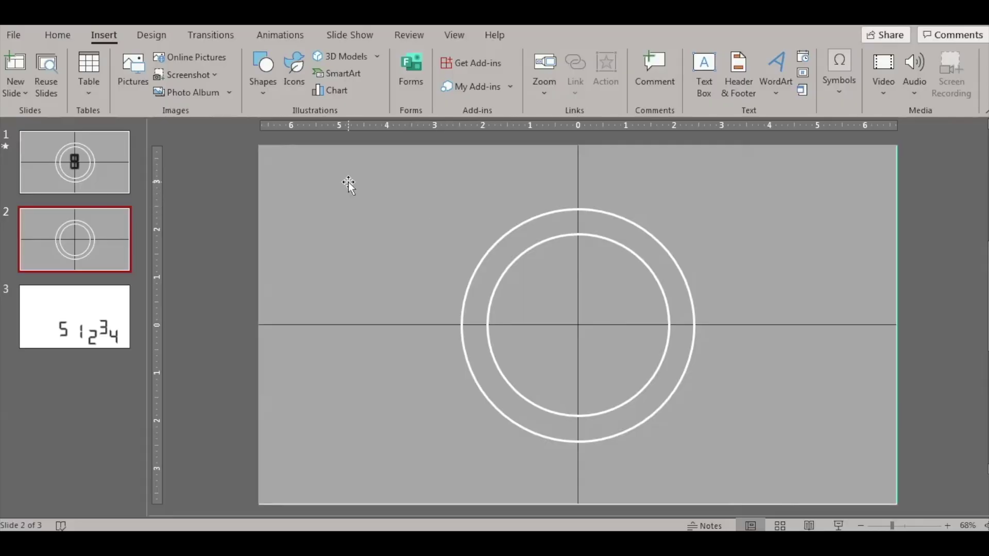
# Step: Move the grey slide-sized rectangle aside to check the cyan rectangle beneath, then put it back
pyautogui.click(360, 196)
pyautogui.moveTo(348, 195); pyautogui.dragTo(402, 276)
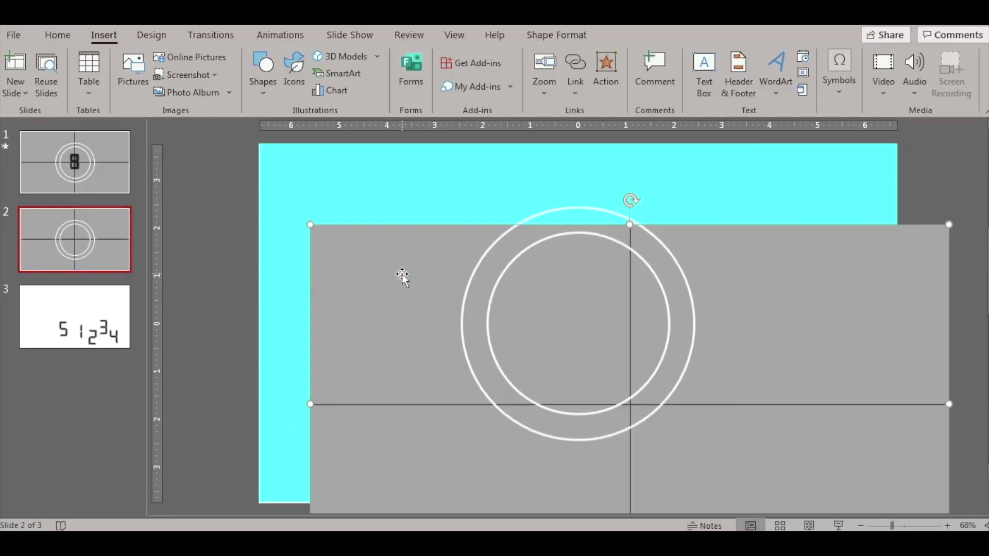
pyautogui.click(351, 169)
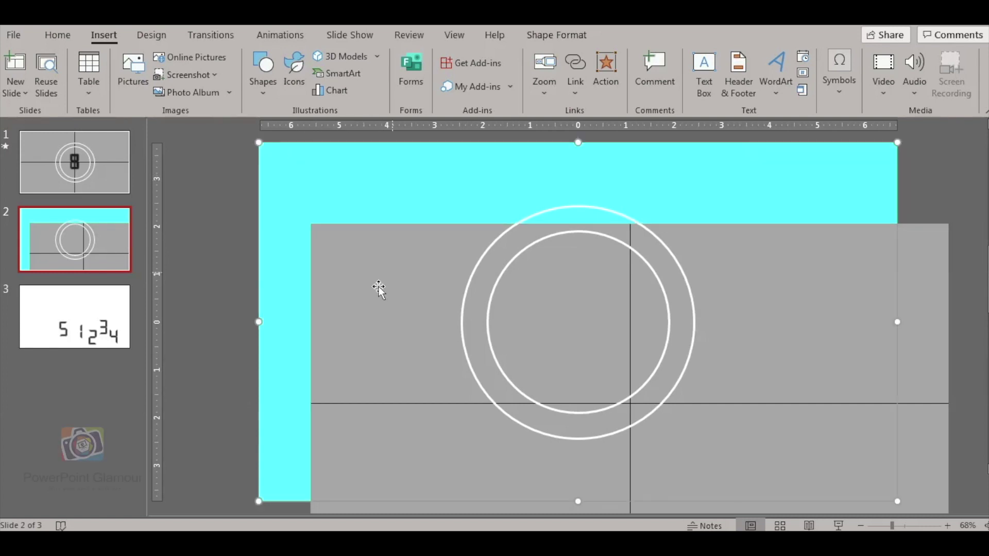
pyautogui.moveTo(377, 287); pyautogui.dragTo(327, 203)
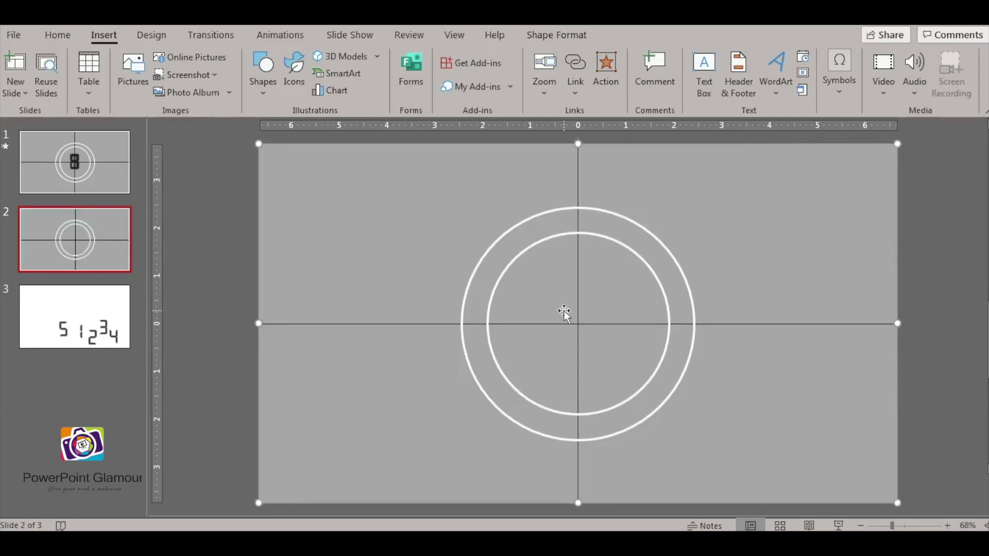
pyautogui.click(188, 296)
# Step: Inspect the horizontal and vertical lines, both circles and the background shape on slide 2
pyautogui.click(372, 329)
pyautogui.click(580, 174)
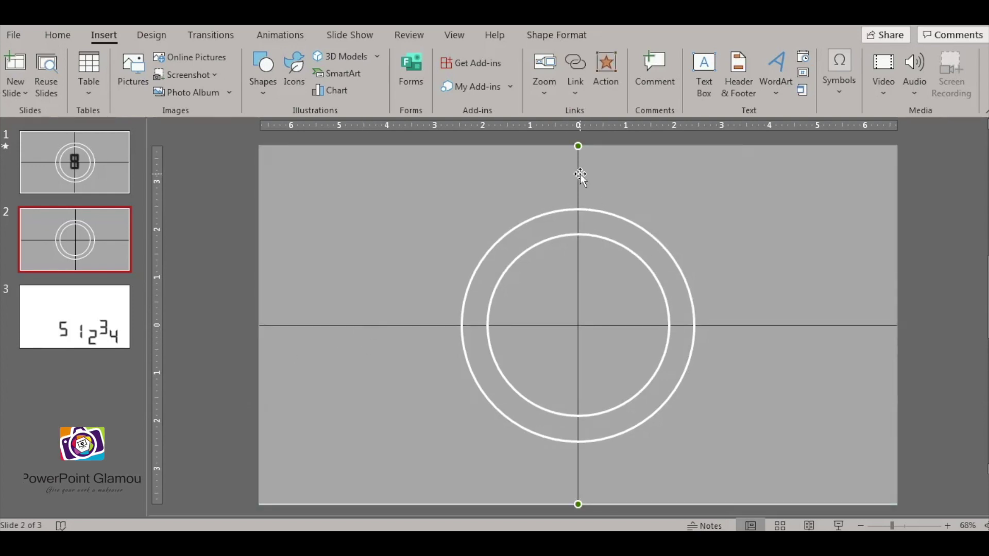
pyautogui.hotkey('ctrl', 'a')
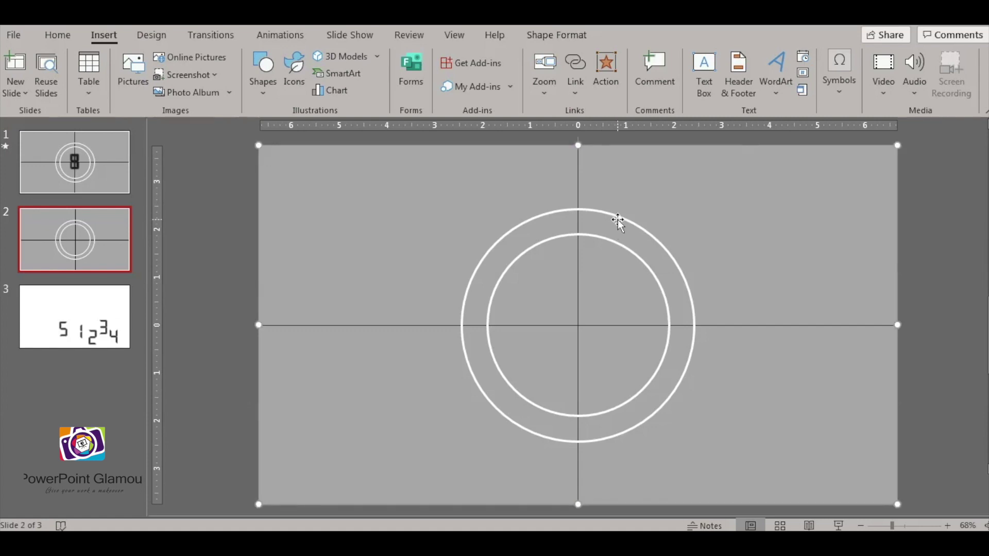
pyautogui.click(585, 233)
pyautogui.click(593, 211)
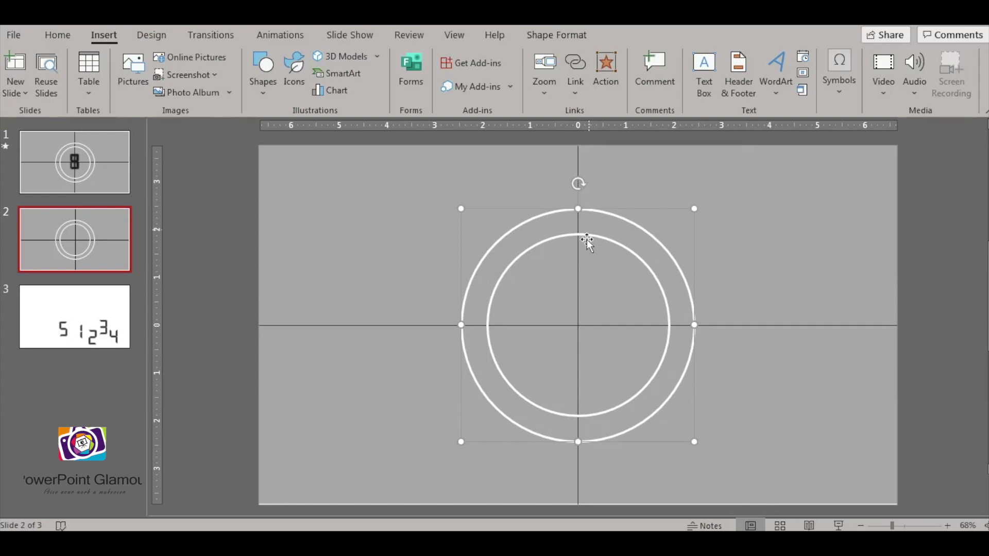
pyautogui.click(344, 258)
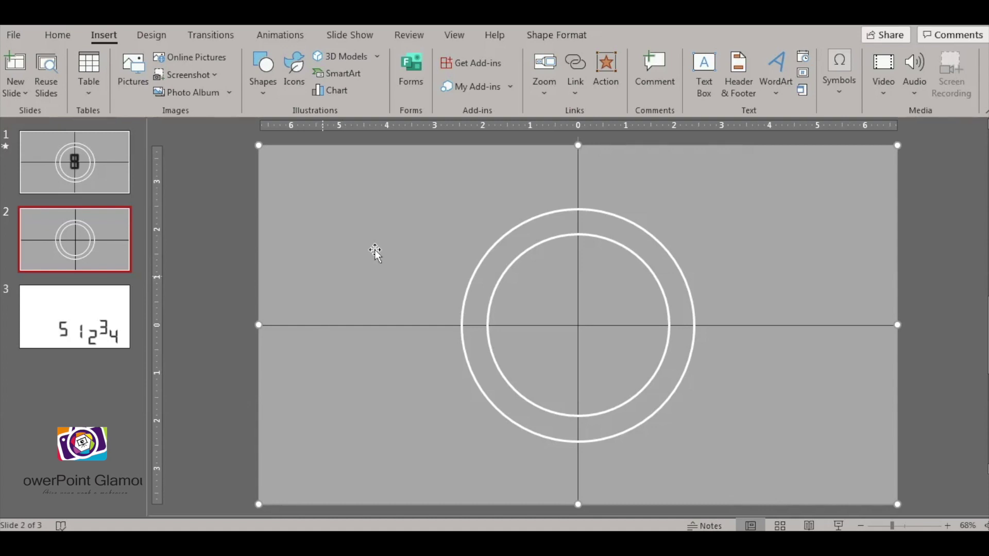
# Step: Select the five digit pictures 5, 1, 2, 3 and 4 on slide 3
pyautogui.click(80, 325)
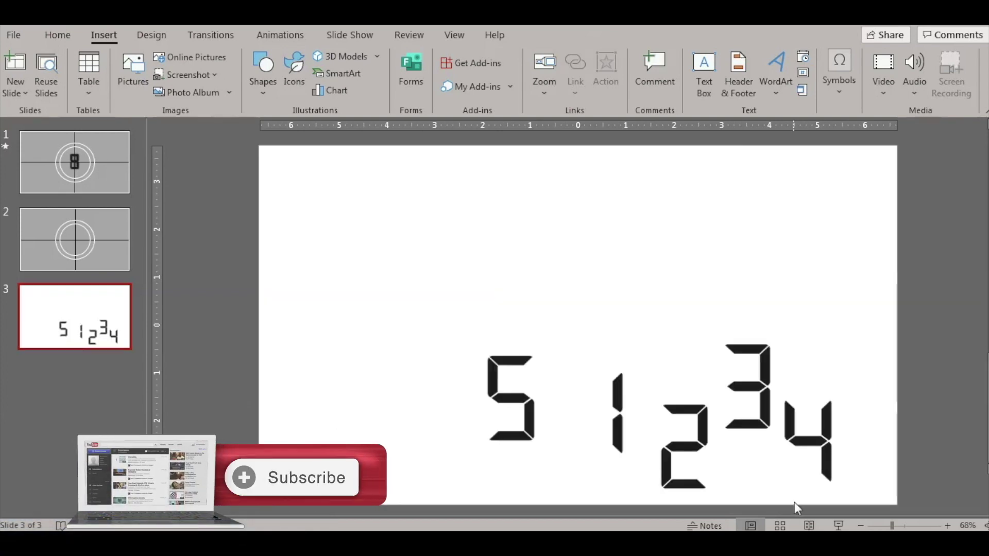
pyautogui.click(524, 400)
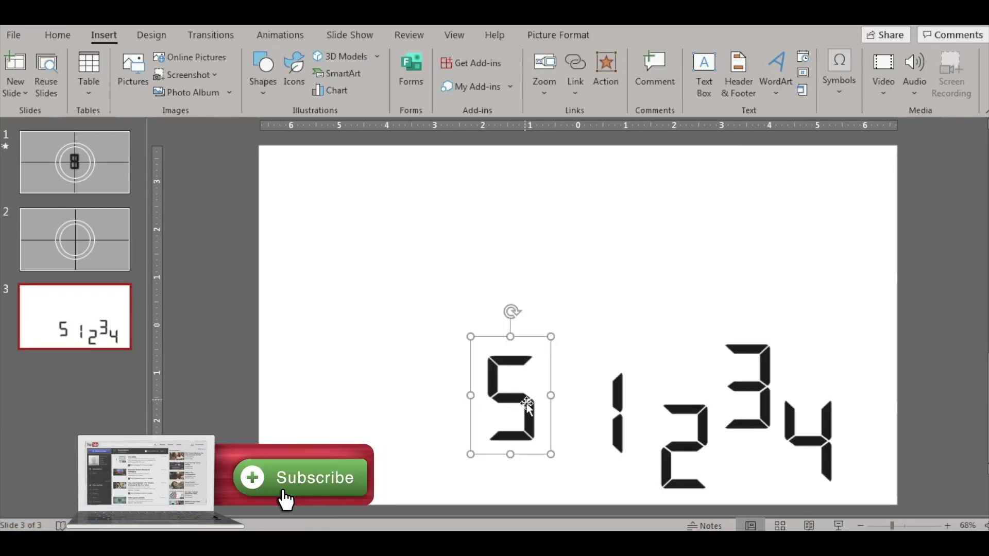
pyautogui.keyDown('shift'); pyautogui.click(618, 405); pyautogui.keyUp('shift')
pyautogui.keyDown('shift'); pyautogui.click(685, 445); pyautogui.keyUp('shift')
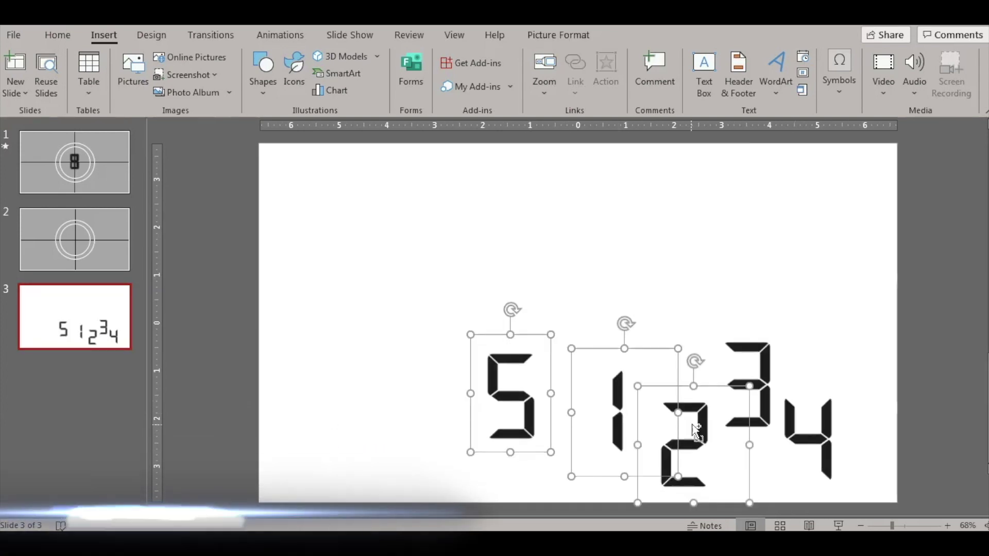
pyautogui.keyDown('shift'); pyautogui.click(765, 362); pyautogui.keyUp('shift')
pyautogui.keyDown('shift'); pyautogui.click(831, 434); pyautogui.keyUp('shift')
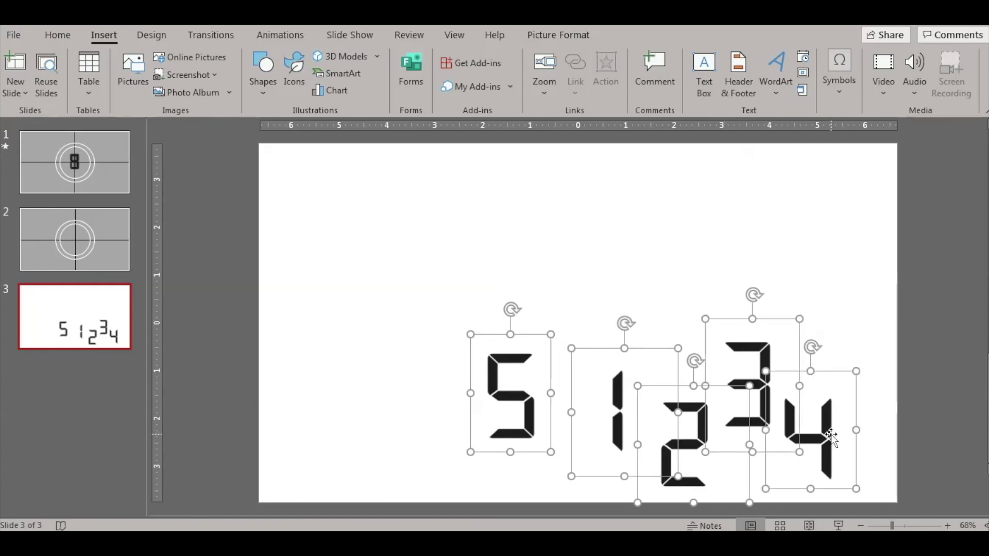
# Step: Paste the five digits onto the circles on slide 2 and delete the leftover slide 3
pyautogui.click(65, 239)
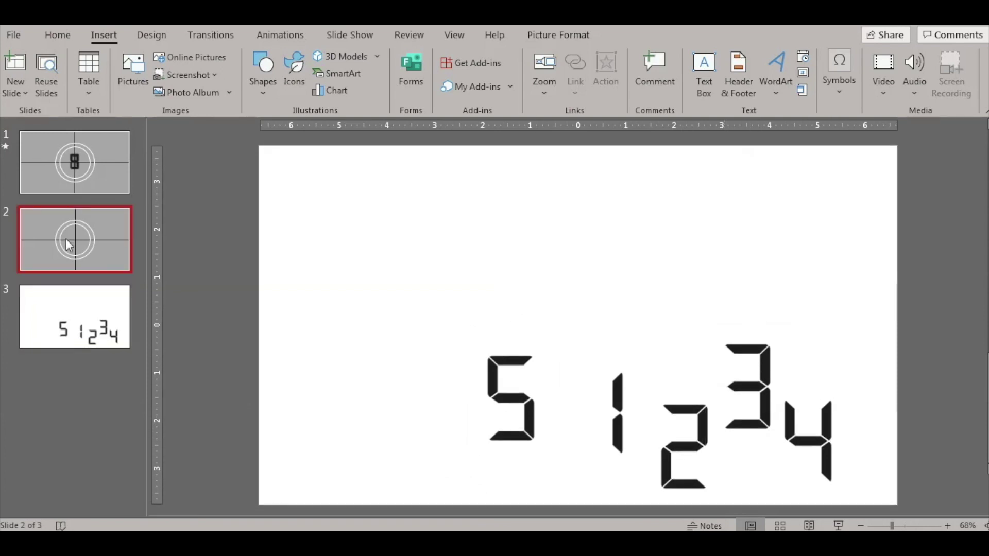
pyautogui.click(357, 431)
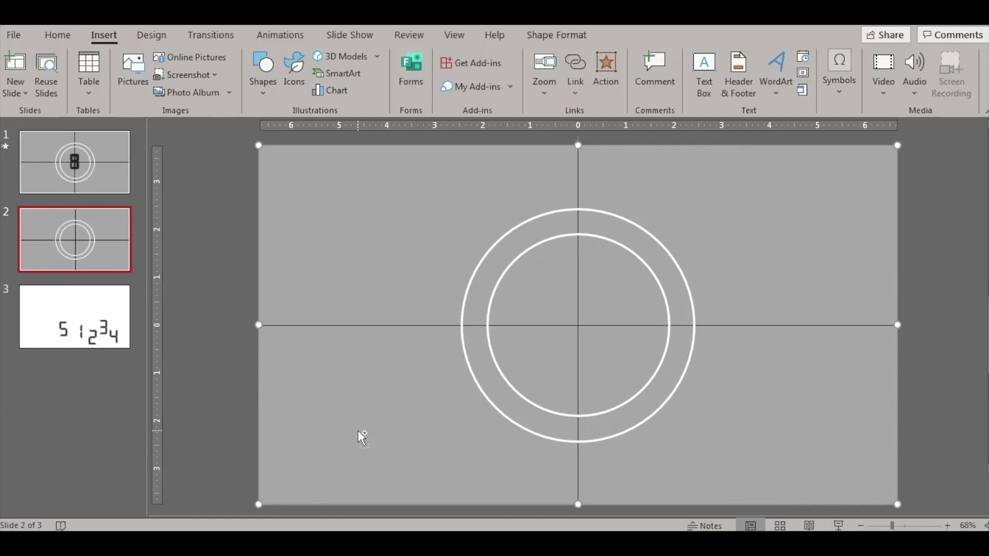
pyautogui.hotkey('ctrl', 'v')
pyautogui.click(364, 416)
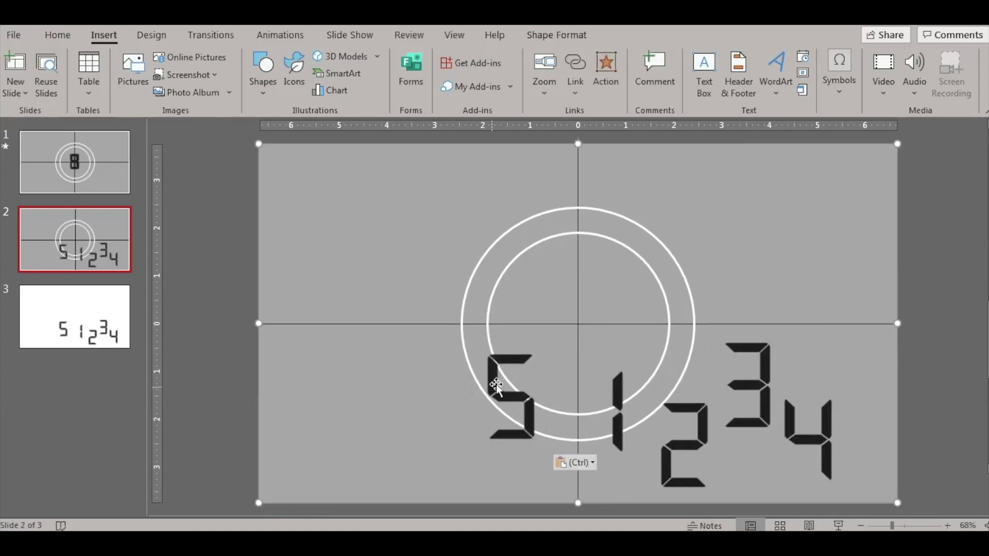
pyautogui.click(509, 361)
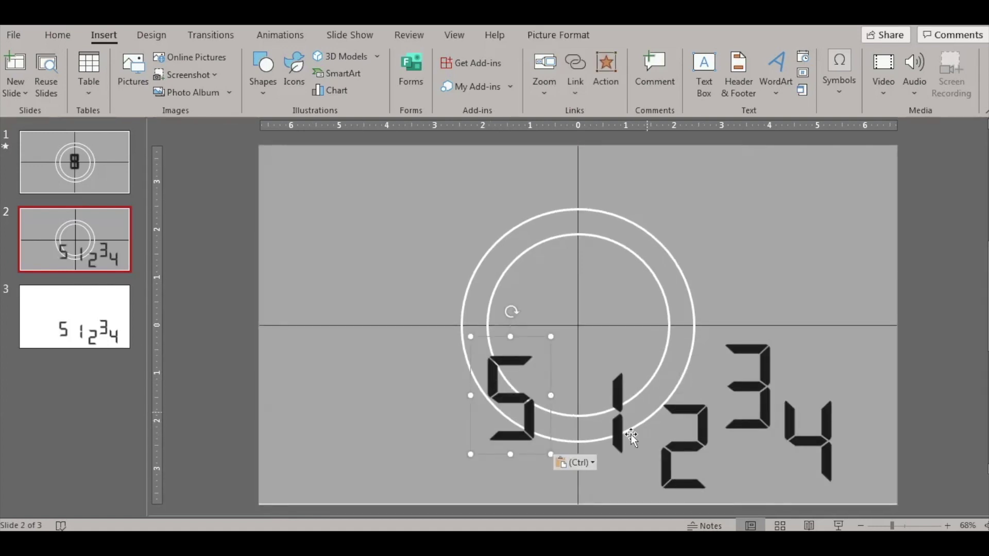
pyautogui.press('Escape')
pyautogui.click(73, 315)
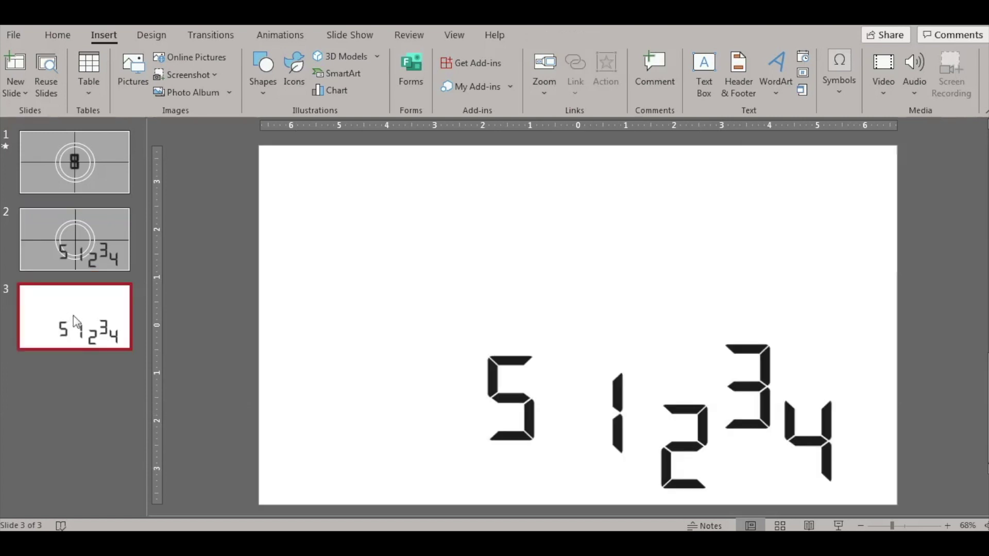
pyautogui.press('Delete')
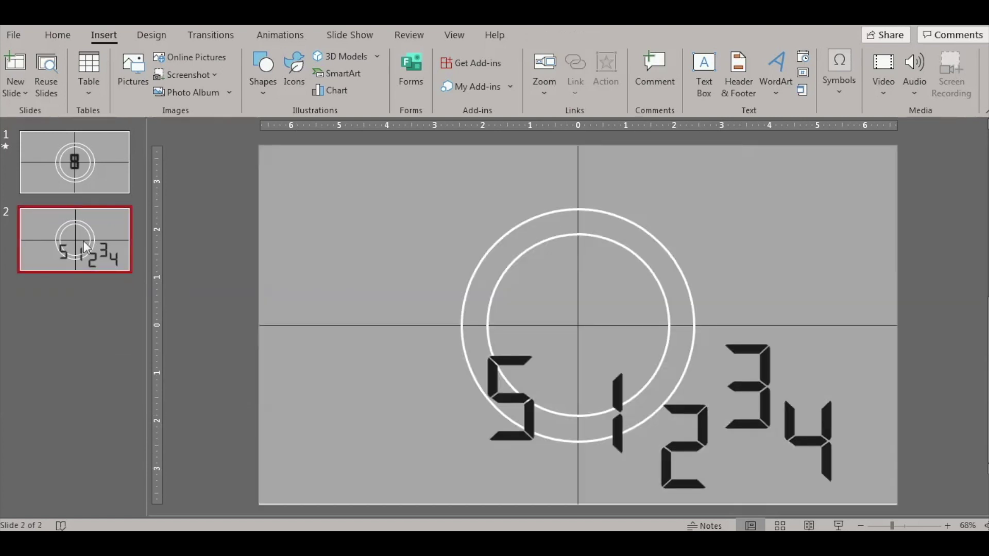
# Step: Put 1 lower-left, 2 upper-left and 3 upper-right, keep 4 lower-right, and centre 5 inside the circles
pyautogui.click(529, 397)
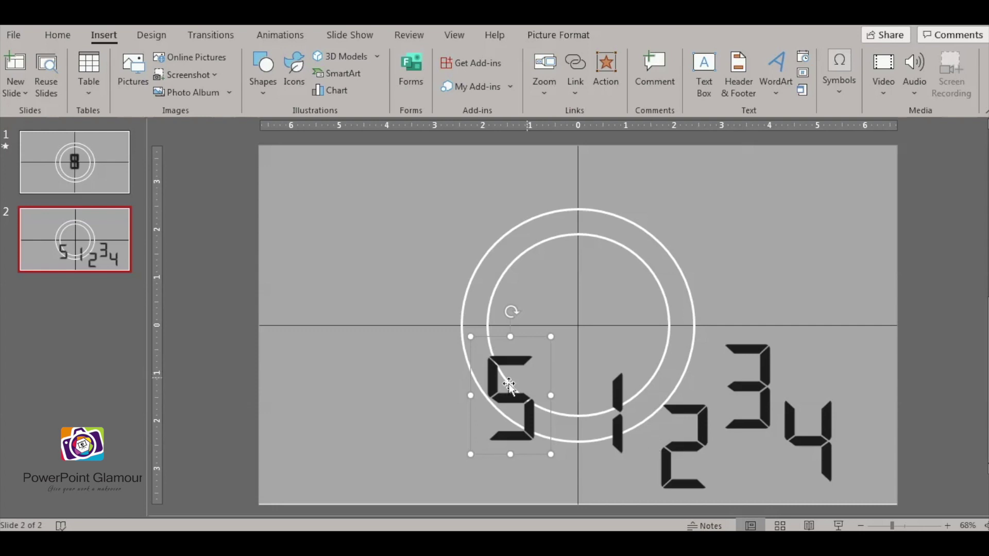
pyautogui.click(616, 407)
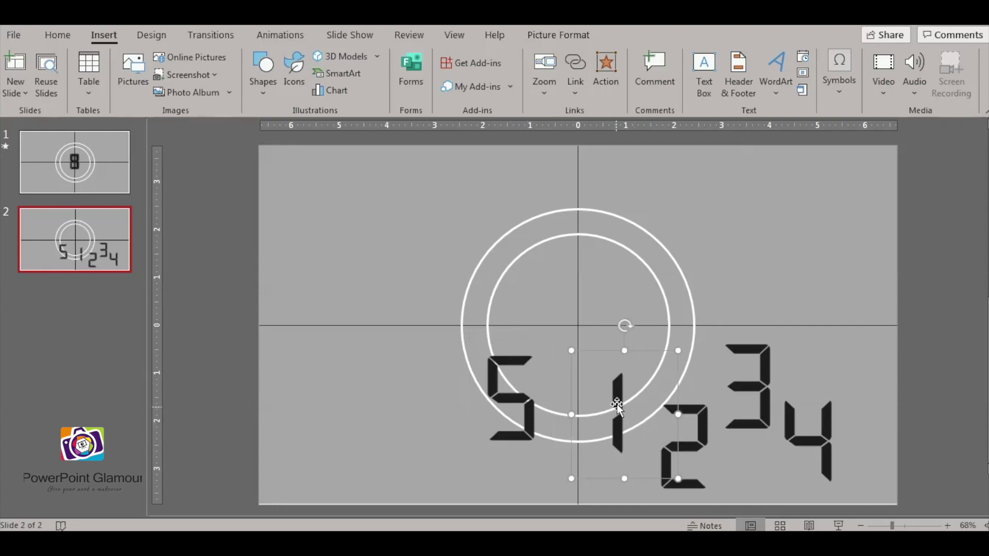
pyautogui.moveTo(618, 405); pyautogui.dragTo(346, 417)
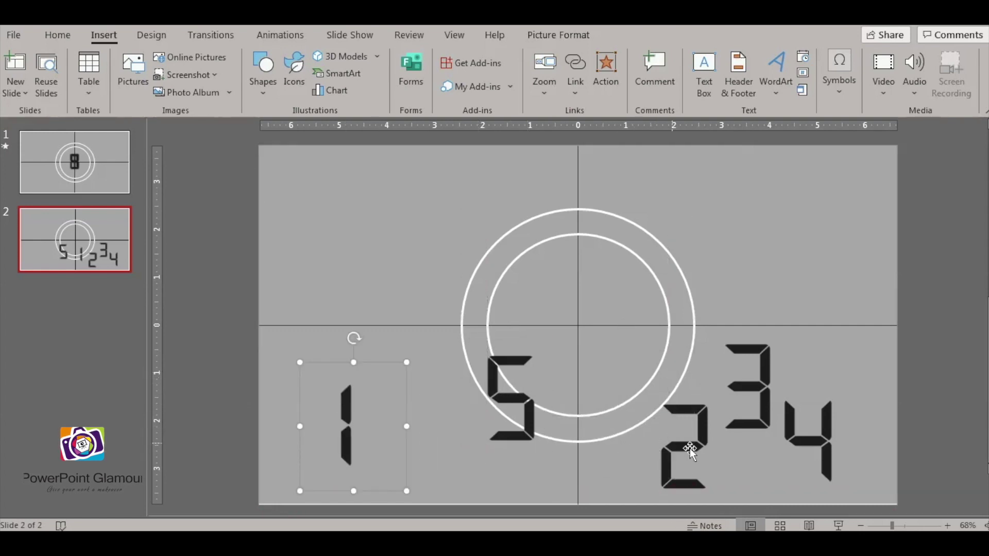
pyautogui.moveTo(692, 448); pyautogui.dragTo(351, 266)
pyautogui.moveTo(753, 391); pyautogui.dragTo(796, 249)
pyautogui.click(507, 399)
pyautogui.moveTo(509, 398); pyautogui.dragTo(572, 326)
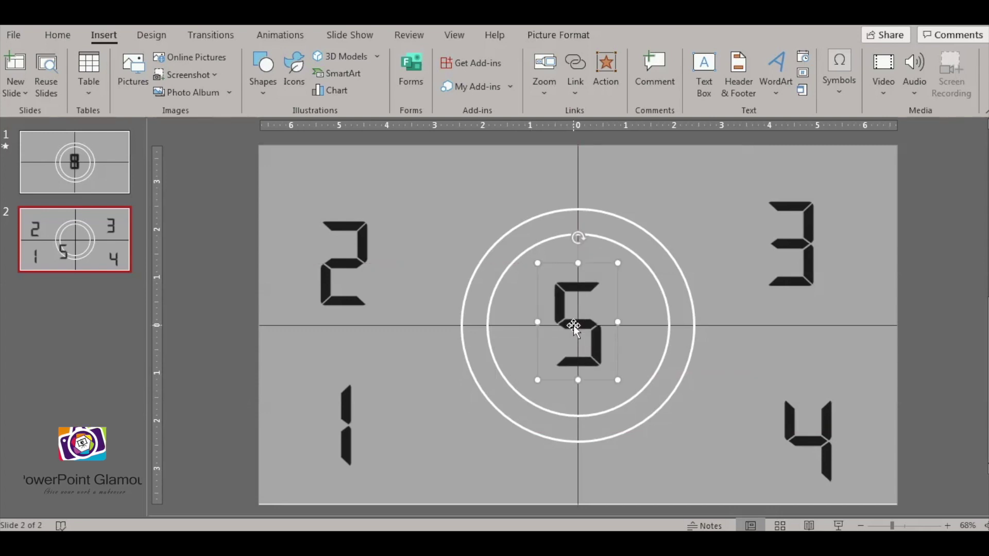
pyautogui.click(425, 443)
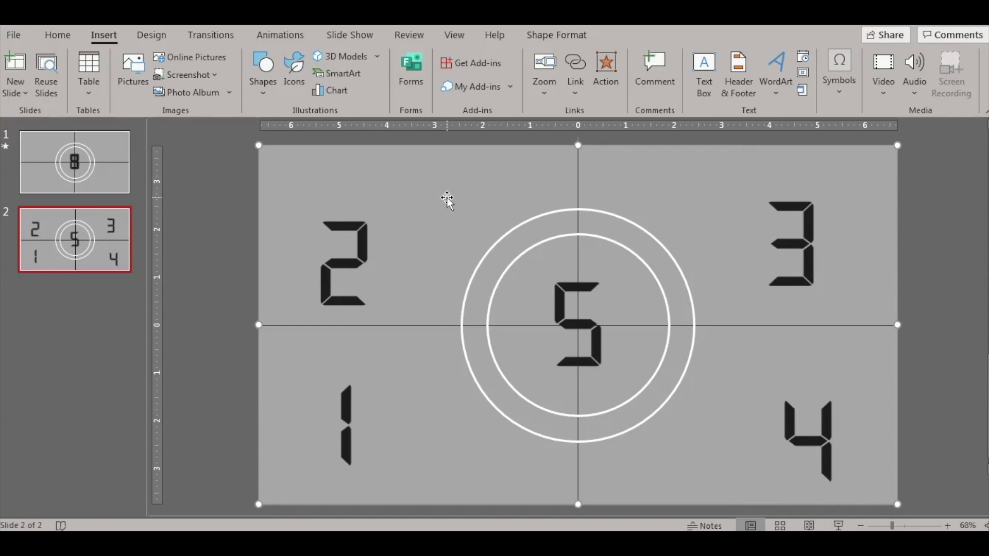
# Step: Apply a Wheel entrance to the slide-sized grey rectangle and reduce its duration to 01.00 seconds
pyautogui.click(959, 286)
pyautogui.click(852, 160)
pyautogui.click(294, 35)
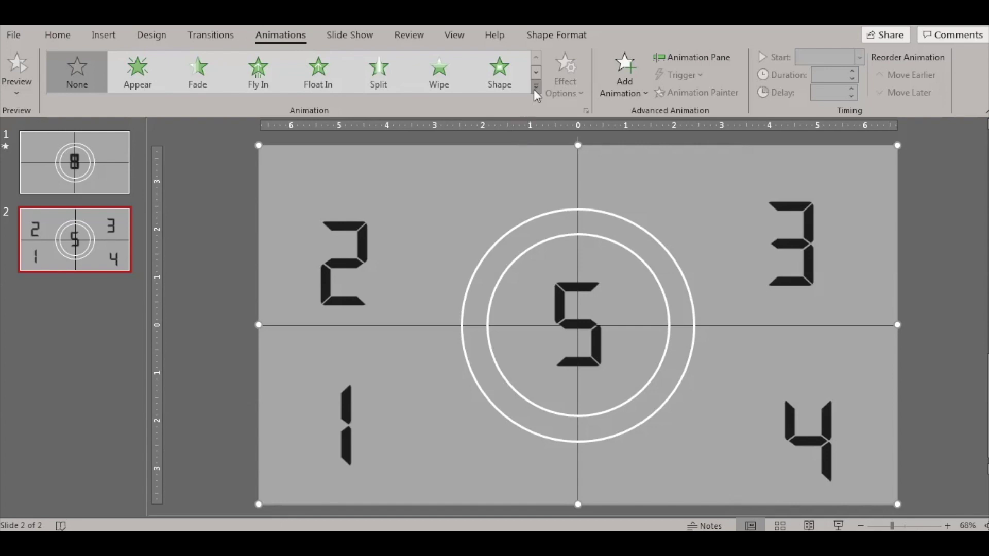
pyautogui.click(698, 56)
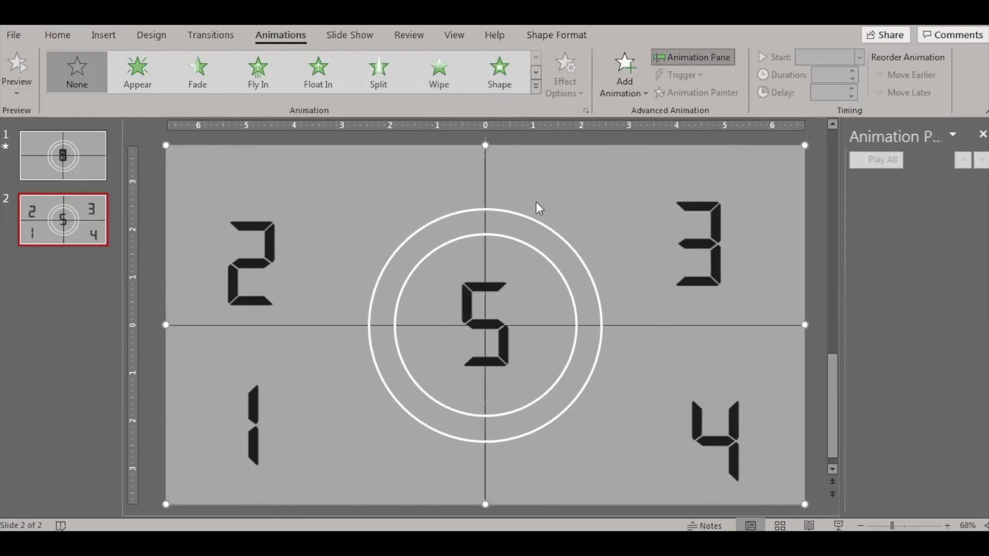
pyautogui.click(536, 87)
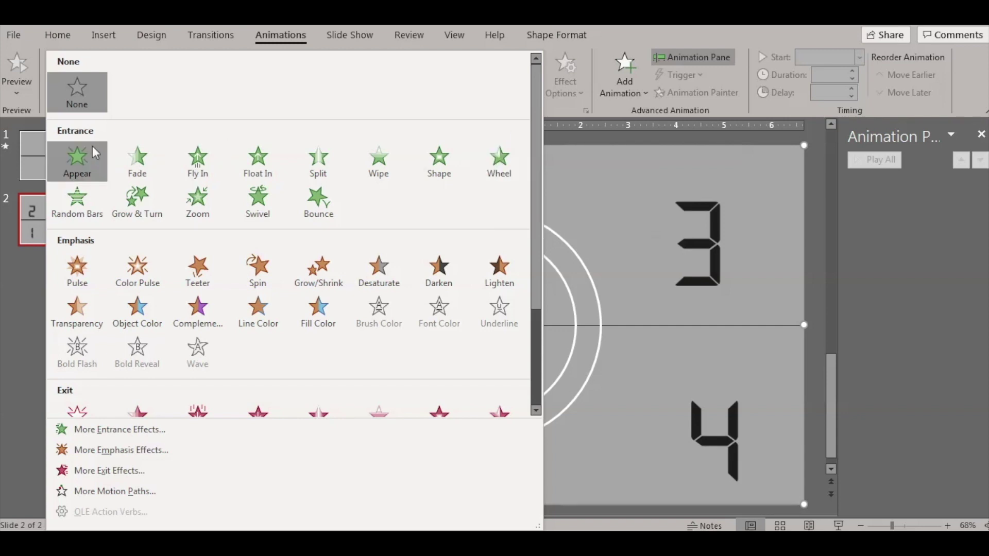
pyautogui.click(498, 163)
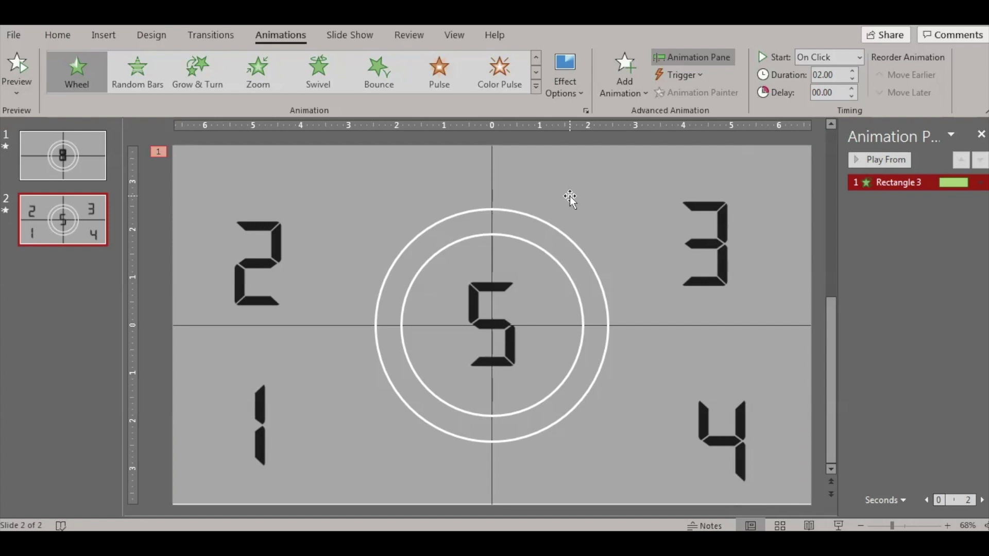
pyautogui.click(852, 77)
pyautogui.click(851, 78)
pyautogui.click(851, 77)
pyautogui.click(851, 77)
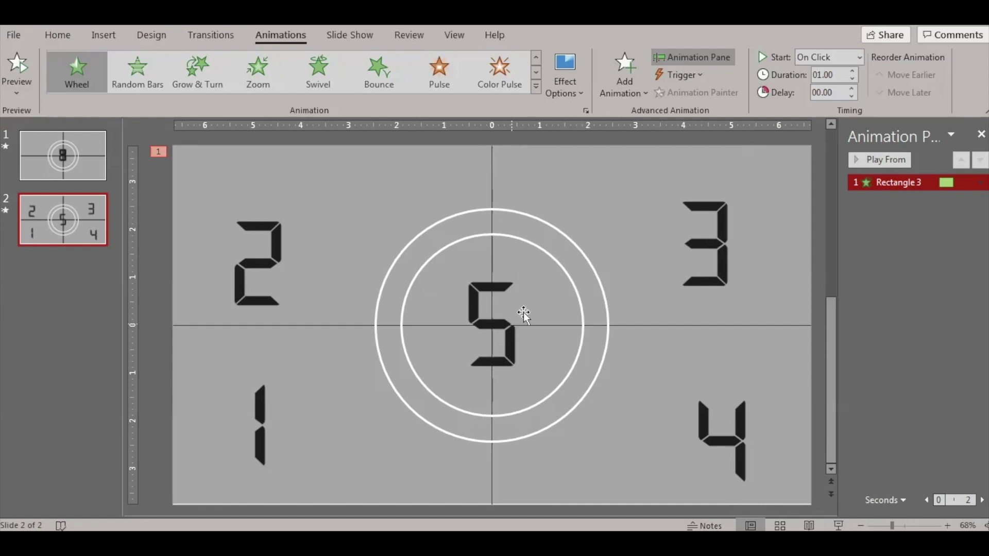
pyautogui.click(489, 289)
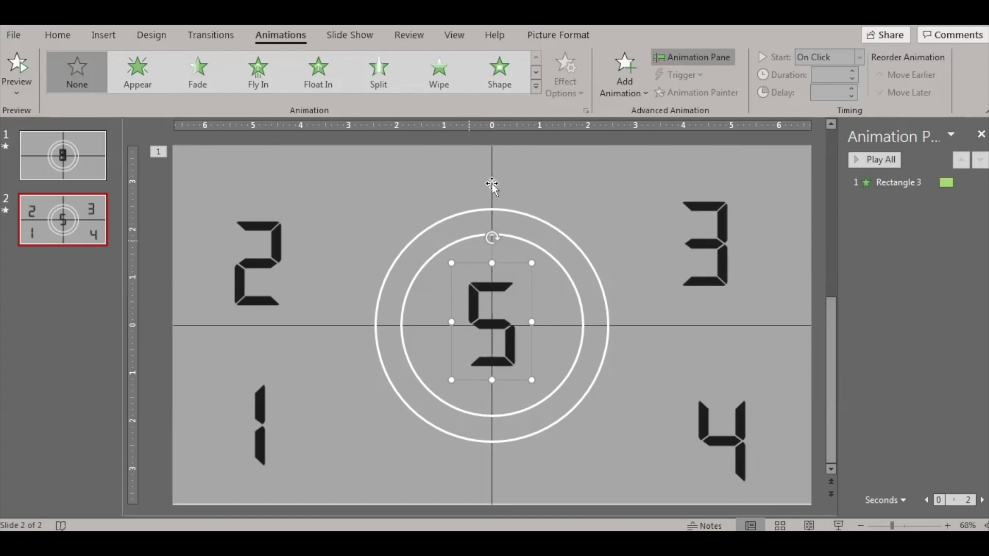
# Step: Give the centre 5 an Appear entrance that starts With Previous
pyautogui.click(536, 89)
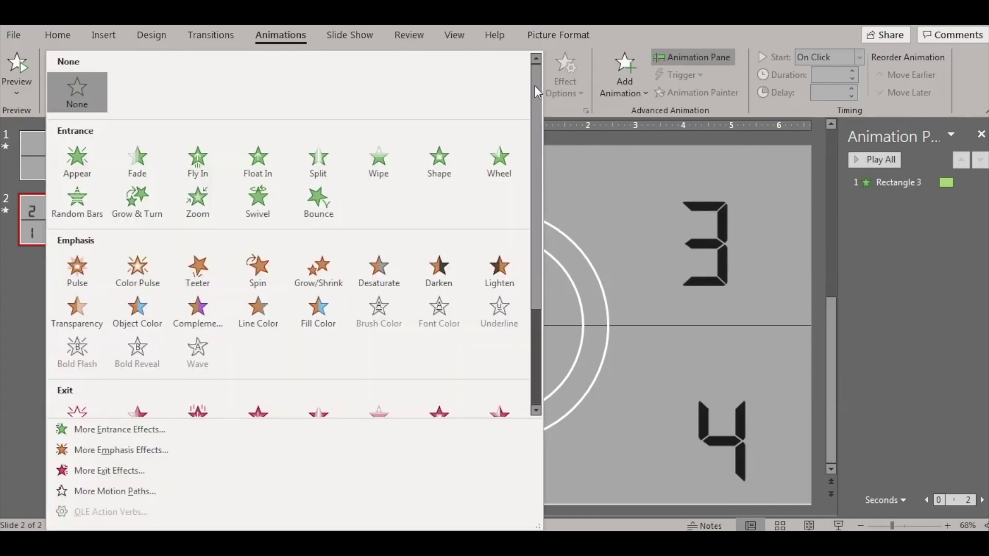
pyautogui.click(78, 163)
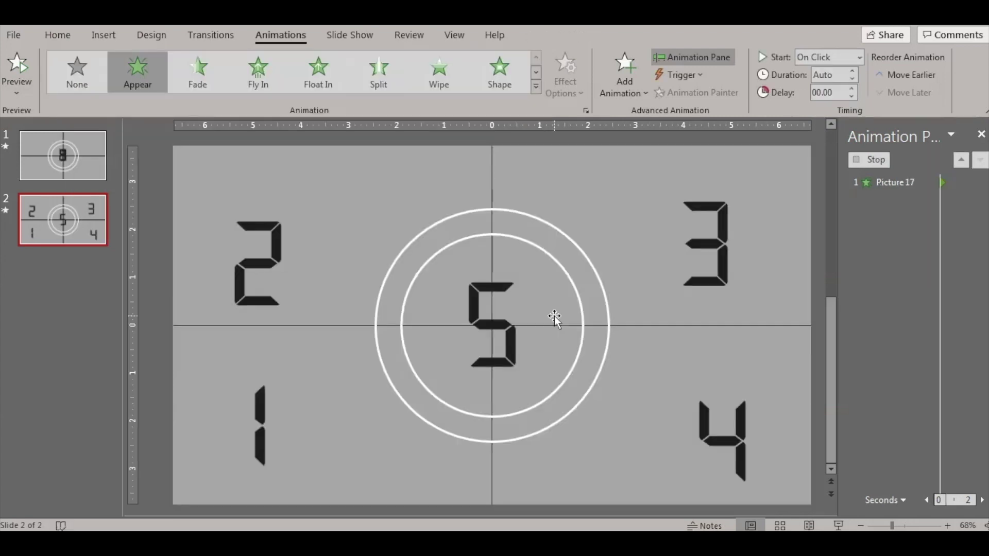
pyautogui.click(860, 57)
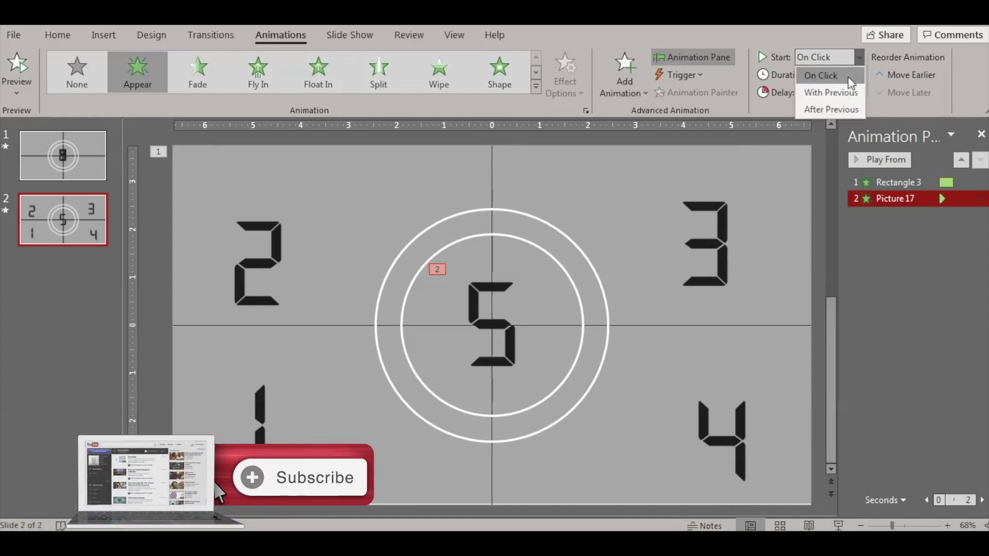
pyautogui.click(831, 93)
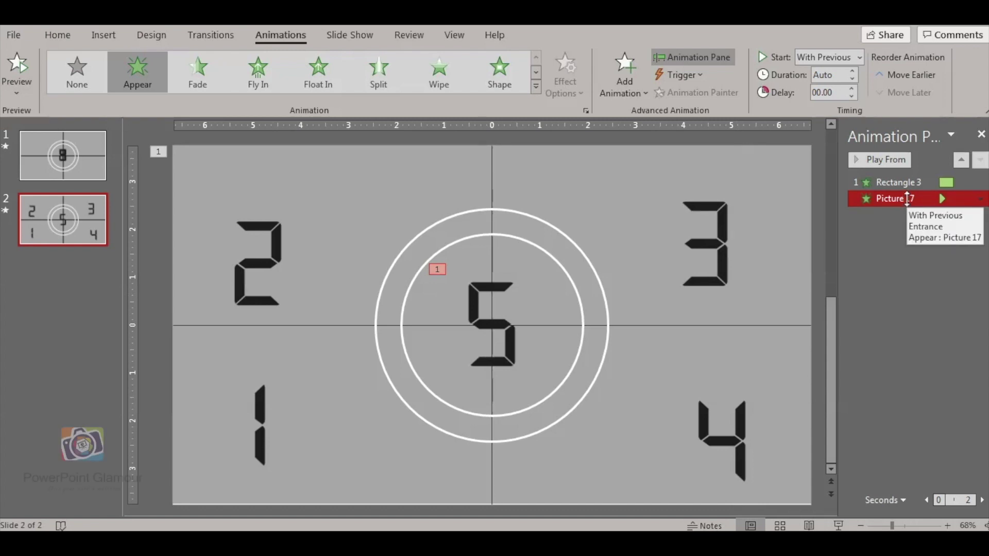
# Step: Add a Disappear exit to the 5 that starts After Previous
pyautogui.click(647, 92)
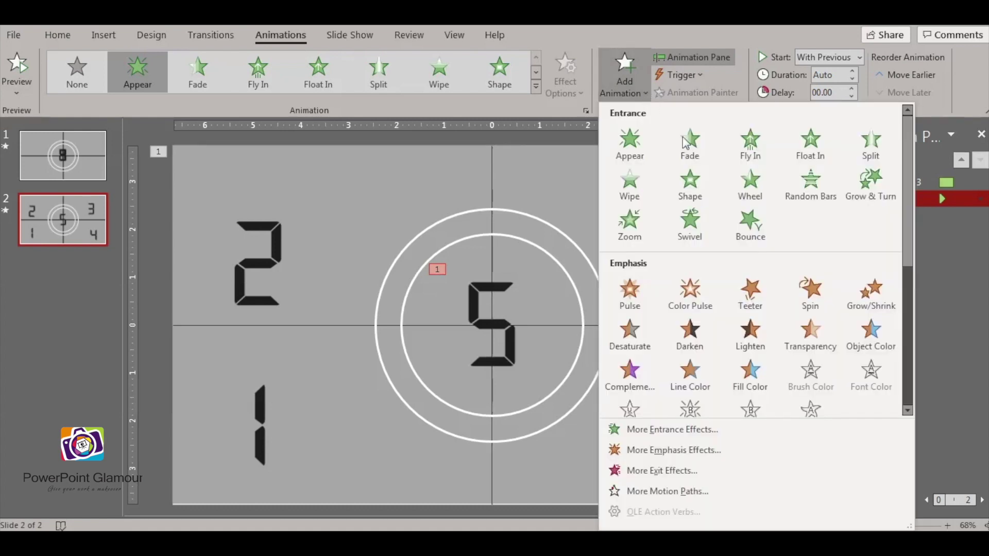
pyautogui.moveTo(908, 246); pyautogui.dragTo(908, 361)
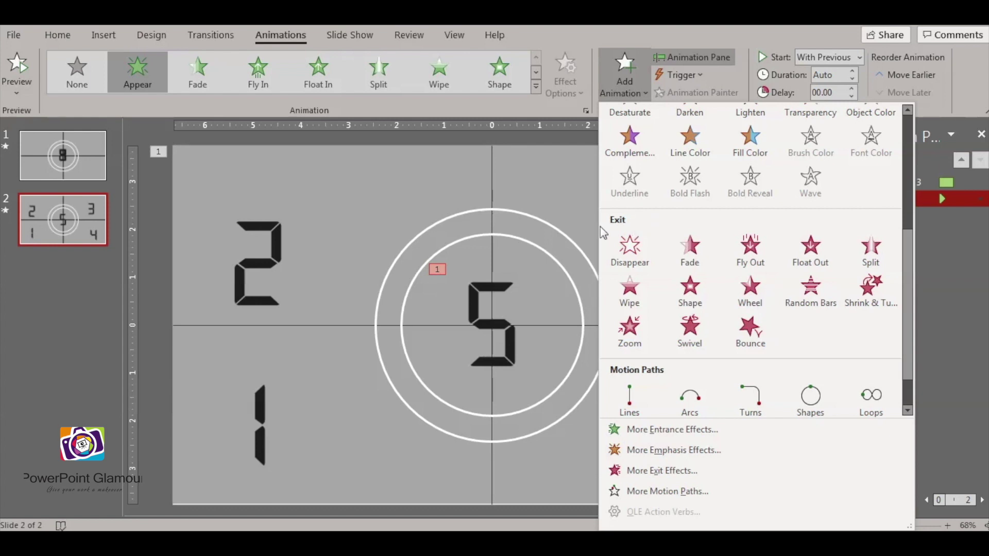
pyautogui.click(630, 257)
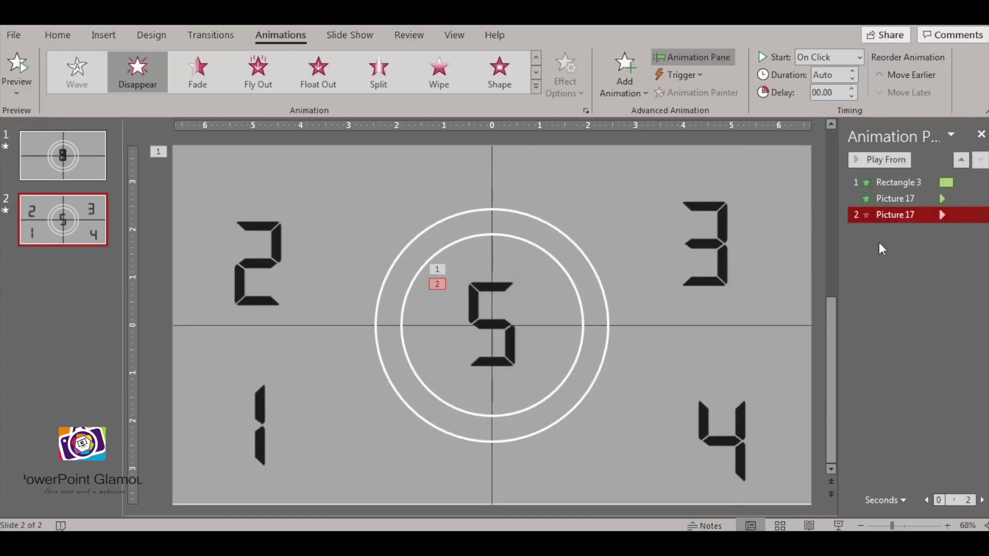
pyautogui.click(859, 57)
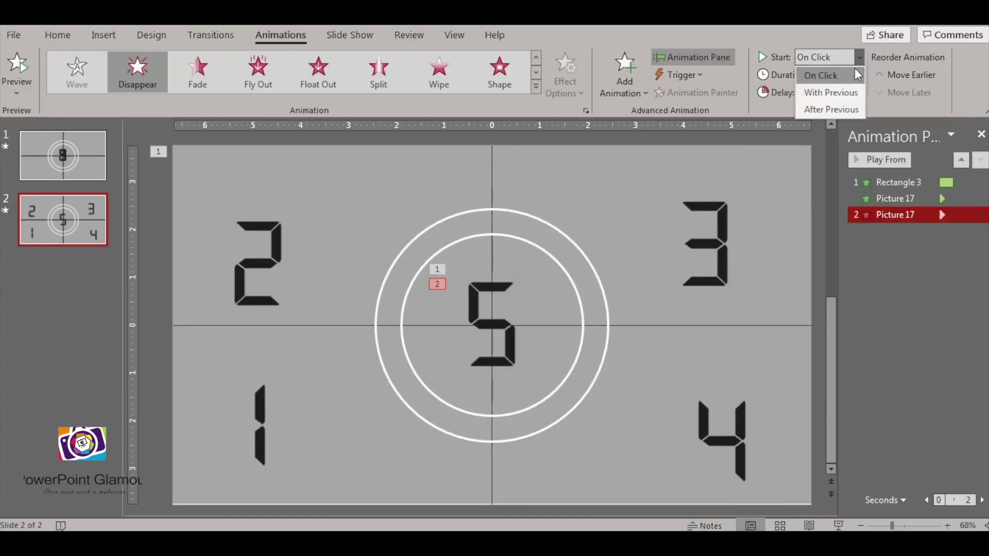
pyautogui.click(839, 107)
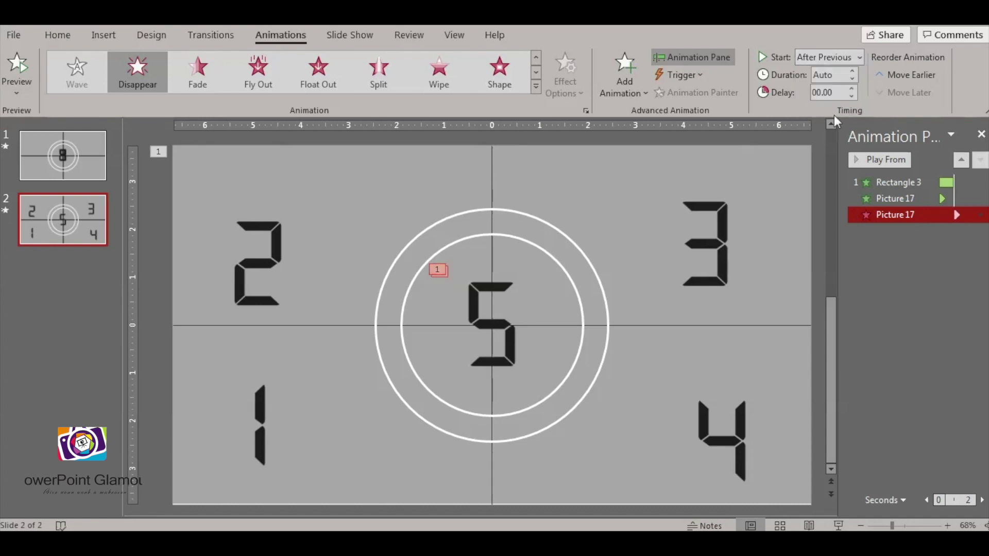
# Step: Review the Wheel and the 5's two effects in the Animation Pane
pyautogui.keyDown('ctrl'); pyautogui.click(876, 182); pyautogui.keyUp('ctrl')
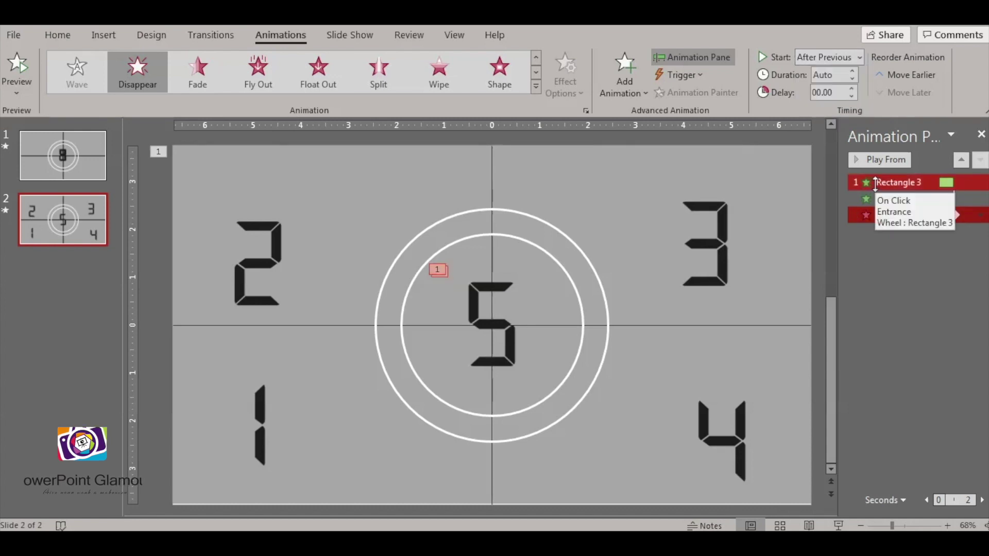
pyautogui.moveTo(875, 183); pyautogui.dragTo(875, 197)
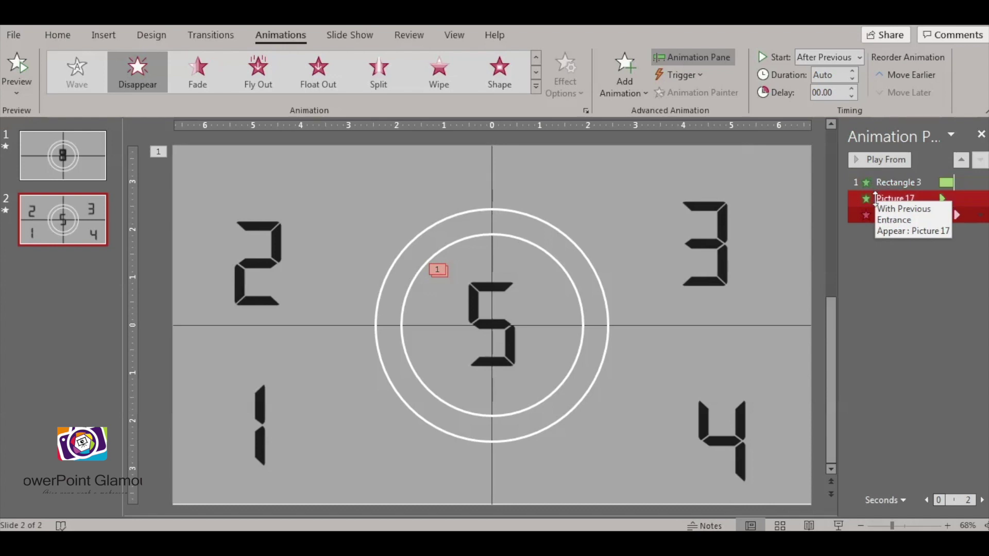
pyautogui.click(875, 215)
pyautogui.keyDown('shift'); pyautogui.click(875, 198); pyautogui.keyUp('shift')
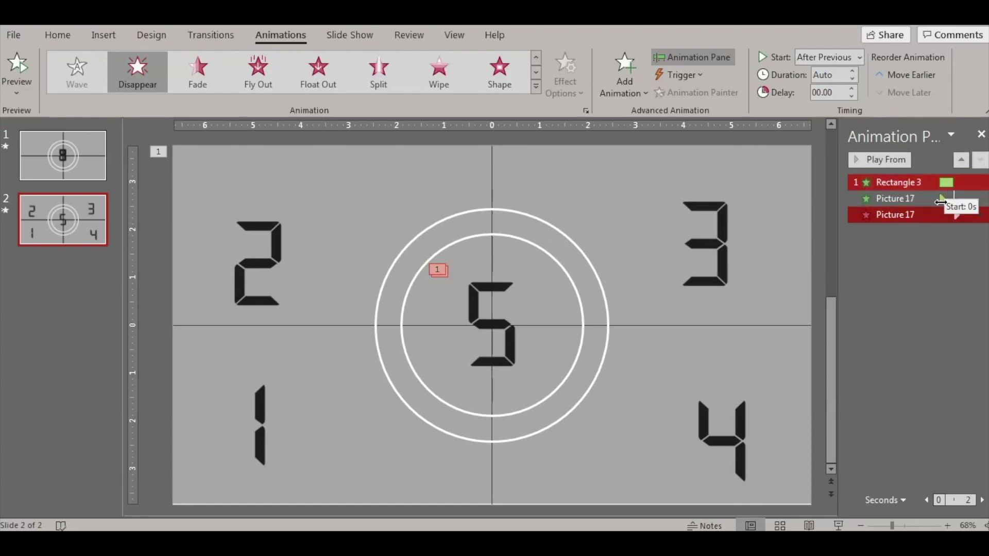
pyautogui.click(935, 215)
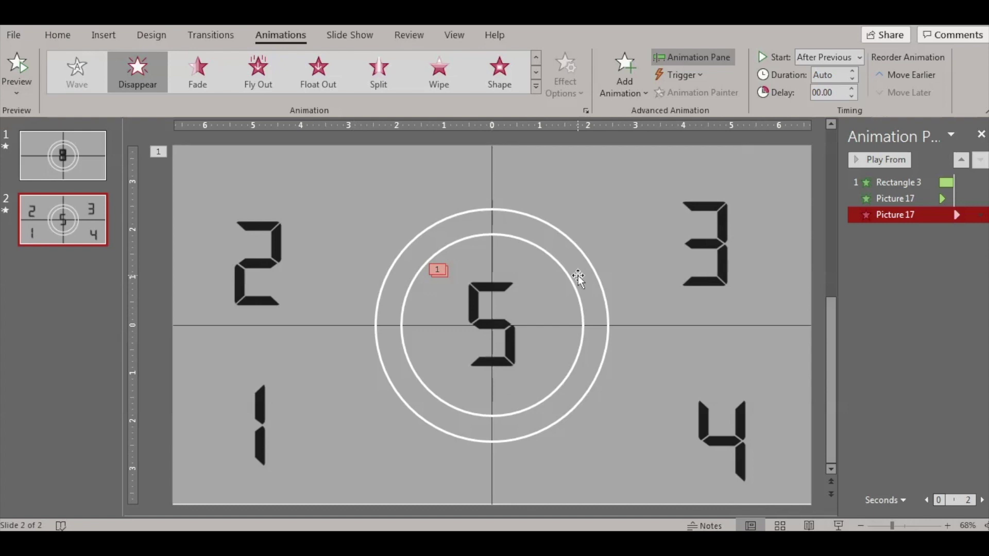
pyautogui.keyDown('ctrl'); pyautogui.click(900, 183); pyautogui.keyUp('ctrl')
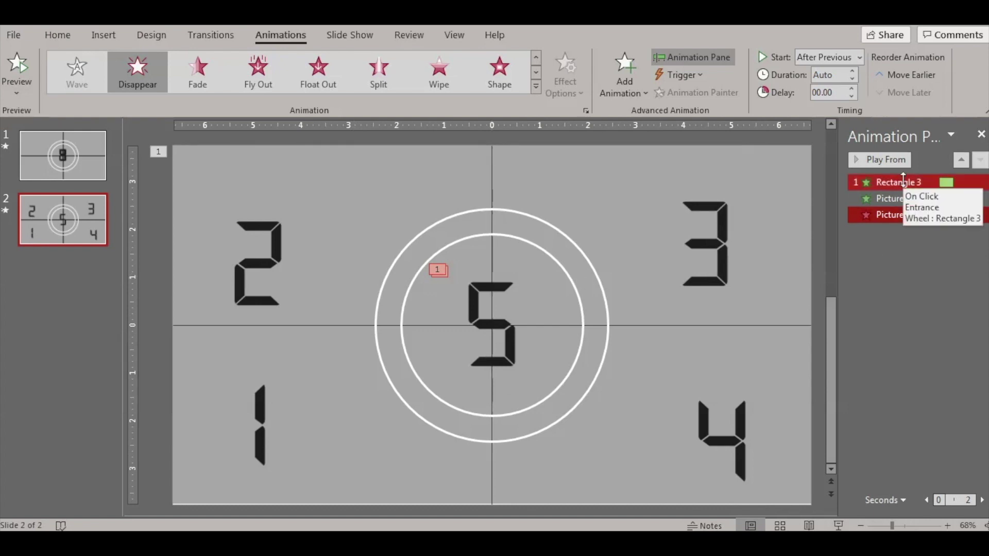
# Step: Add a second Wheel on Rectangle 3 starting After Previous, then drag the 4 onto the centre 5
pyautogui.click(903, 182)
pyautogui.click(632, 88)
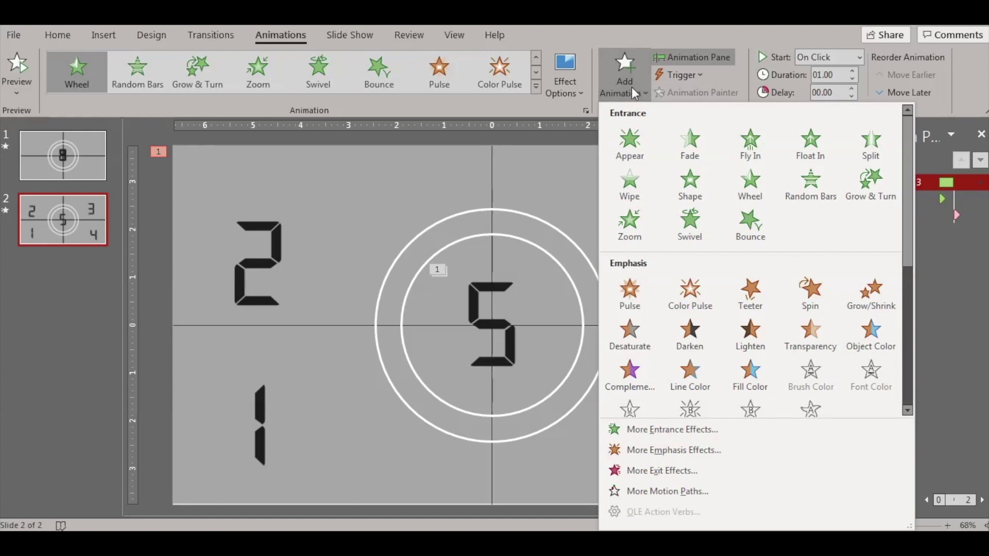
pyautogui.click(745, 193)
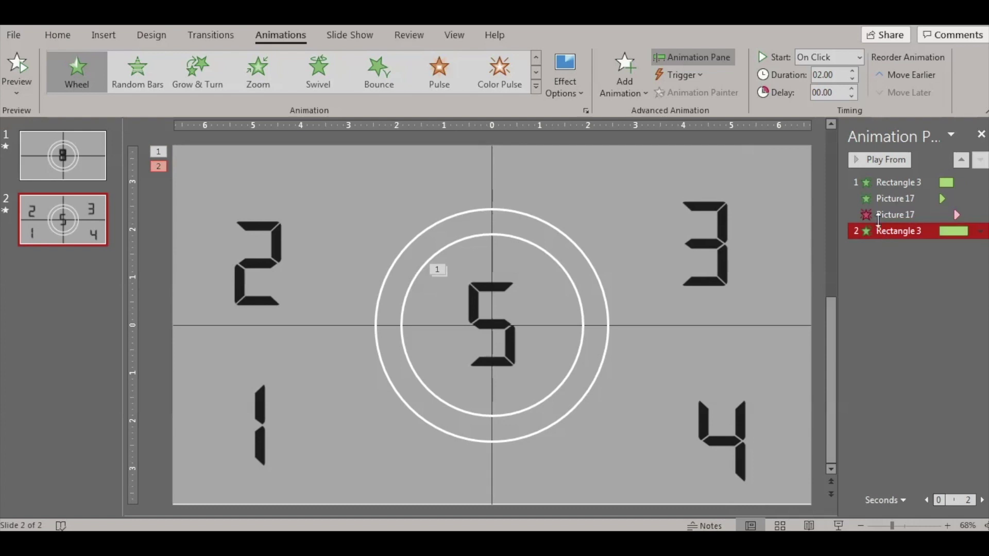
pyautogui.click(858, 56)
pyautogui.click(842, 106)
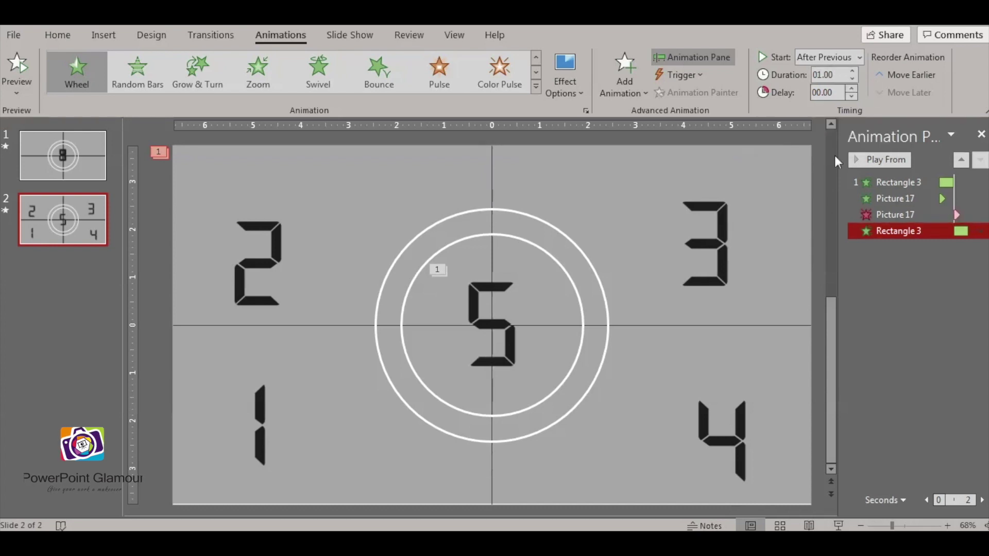
pyautogui.click(733, 441)
pyautogui.moveTo(732, 441); pyautogui.dragTo(491, 326)
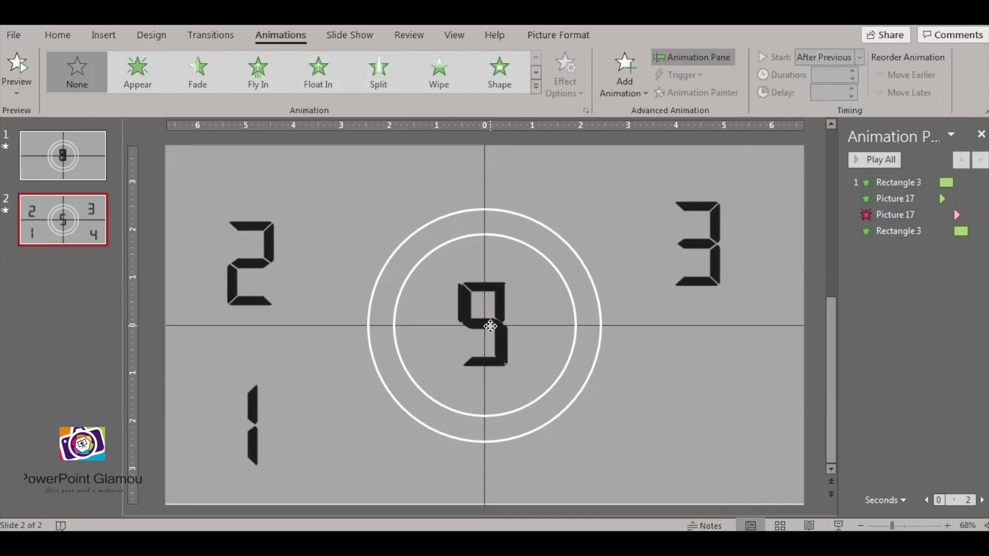
# Step: Line the 4 up exactly over the centre 5, nudging it left with Ctrl+Left
pyautogui.moveTo(491, 326); pyautogui.dragTo(493, 326)
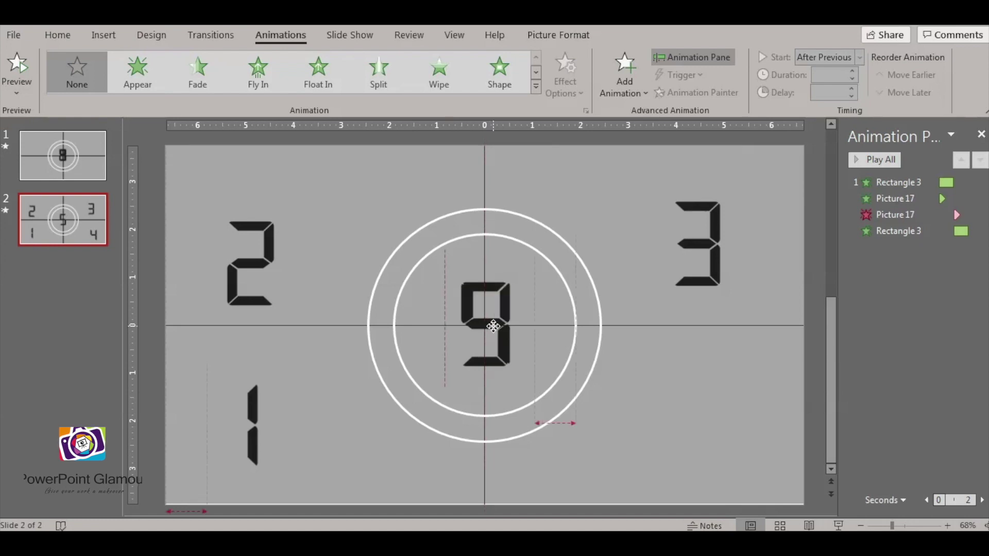
pyautogui.moveTo(493, 326); pyautogui.dragTo(494, 326)
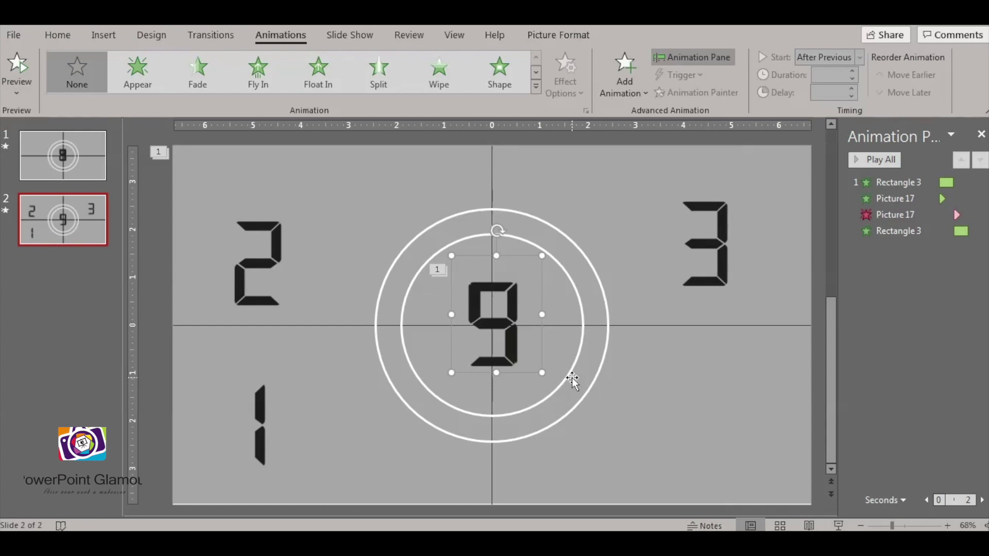
pyautogui.hotkey('ctrl', 'Left')
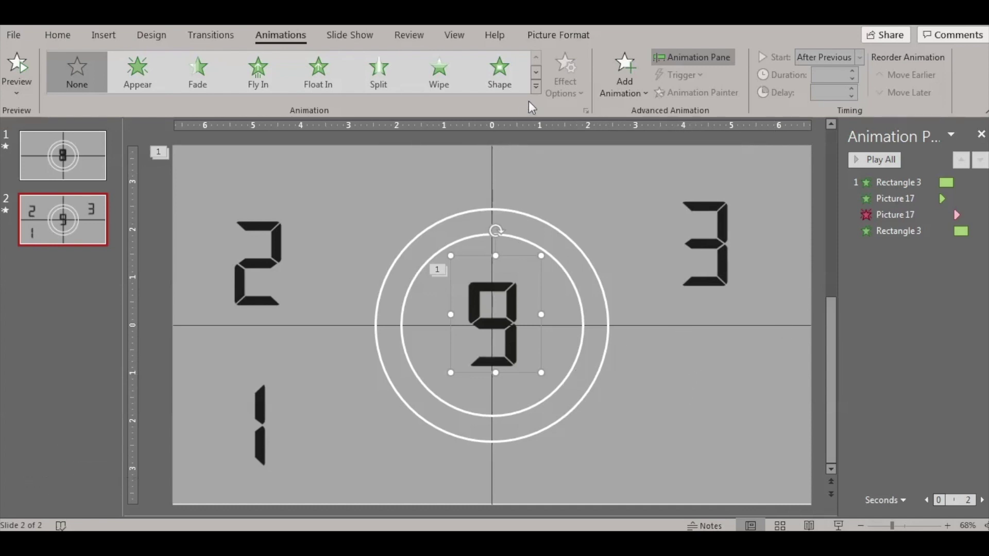
pyautogui.click(536, 88)
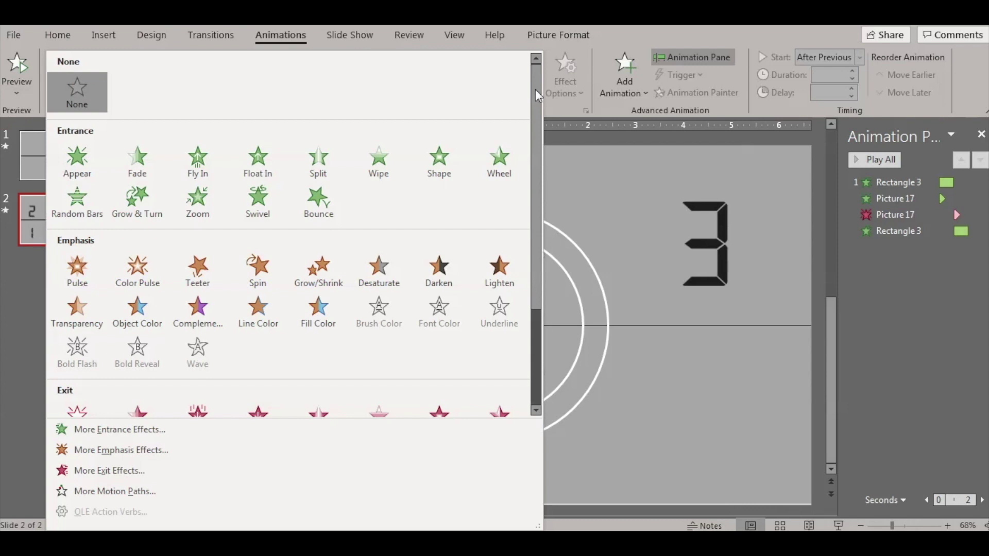
# Step: Give the 4 an Appear entrance that starts With Previous
pyautogui.click(95, 161)
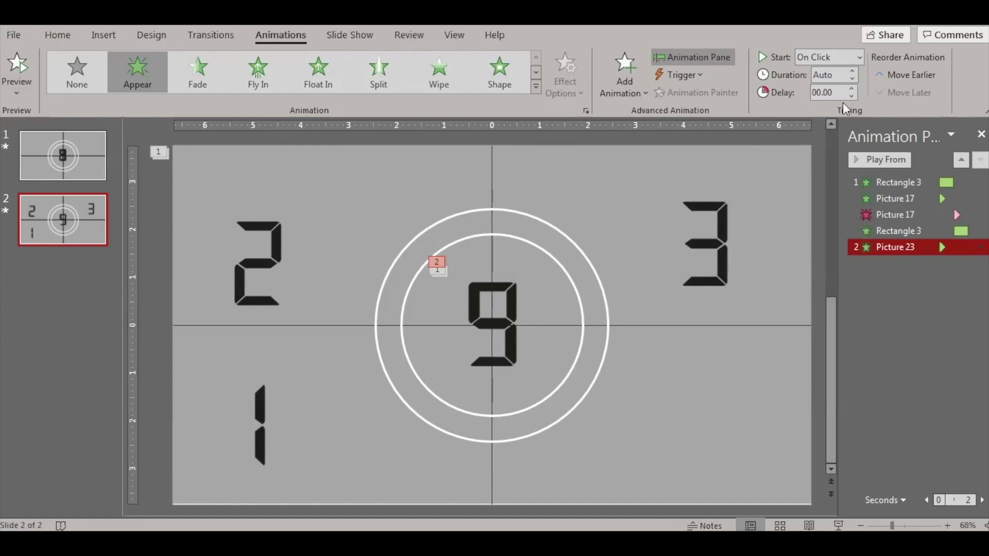
pyautogui.click(859, 56)
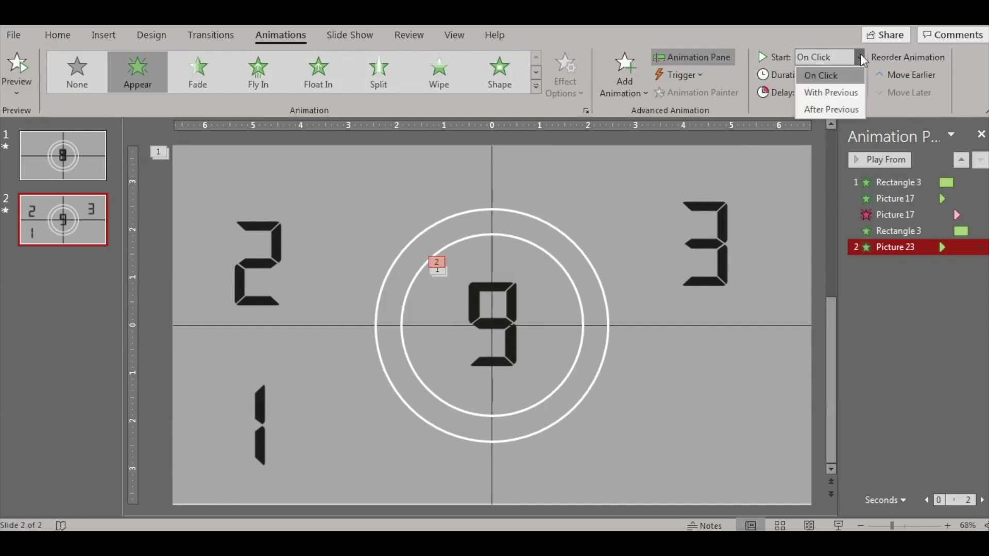
pyautogui.click(831, 92)
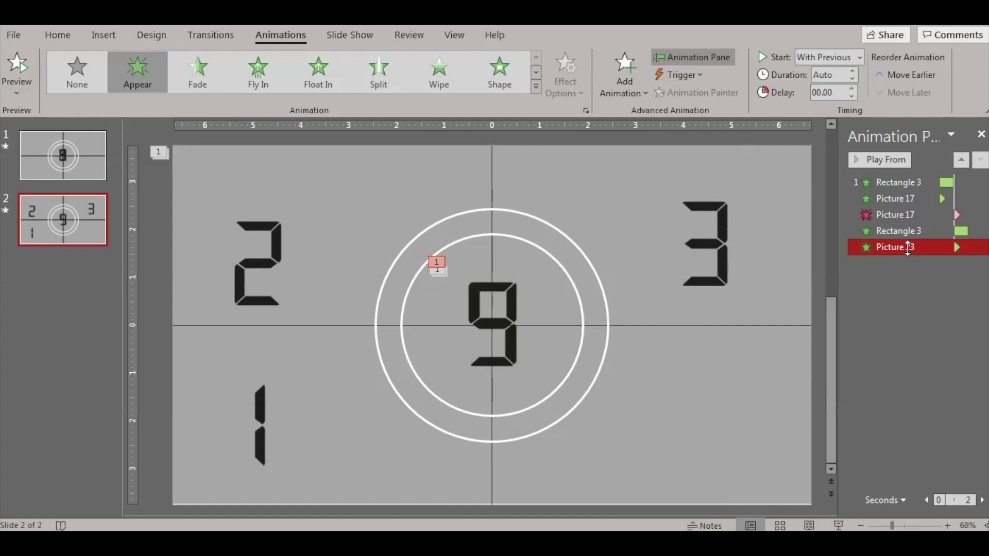
# Step: Add a Disappear exit to the 4 (Picture 23) that starts After Previous
pyautogui.click(640, 90)
pyautogui.moveTo(907, 249); pyautogui.dragTo(917, 340)
pyautogui.click(642, 292)
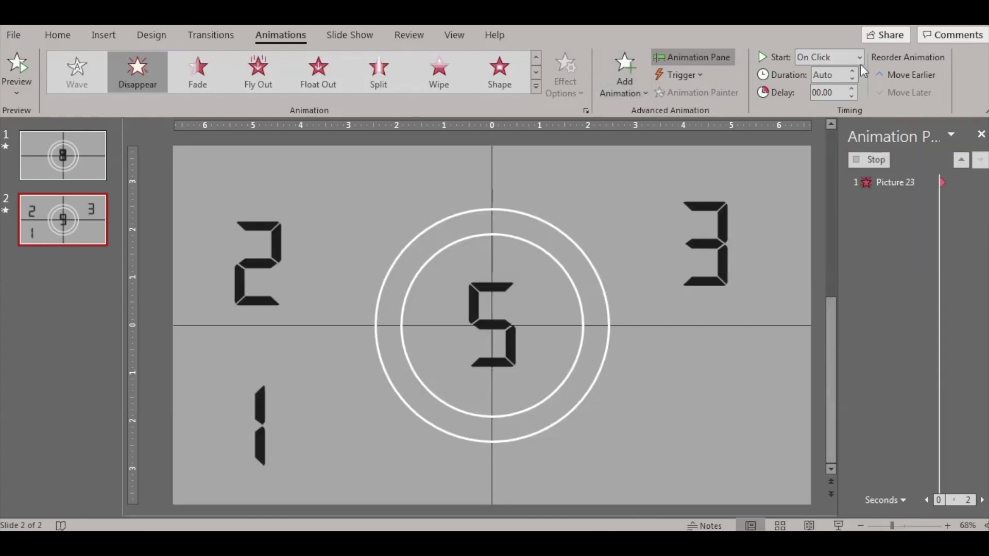
pyautogui.click(861, 59)
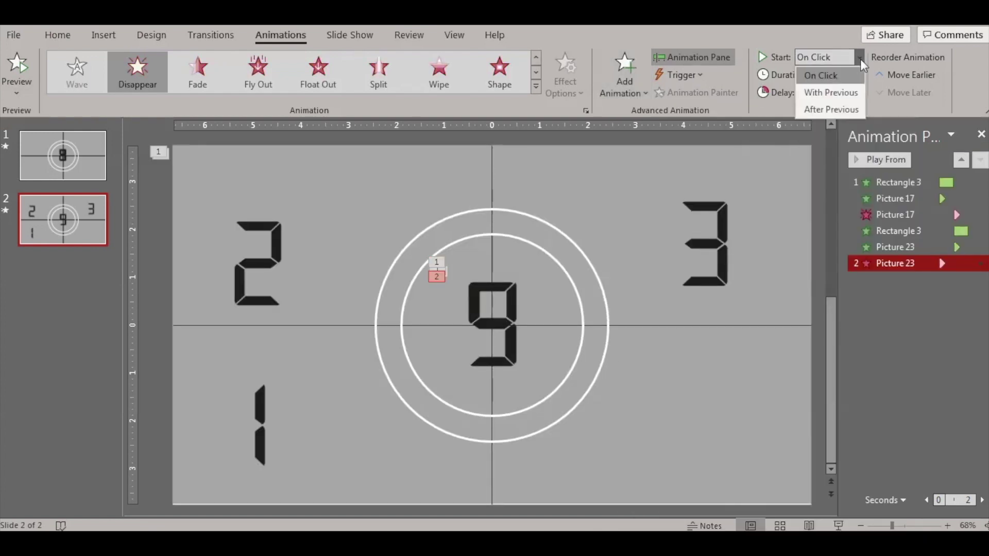
pyautogui.click(840, 107)
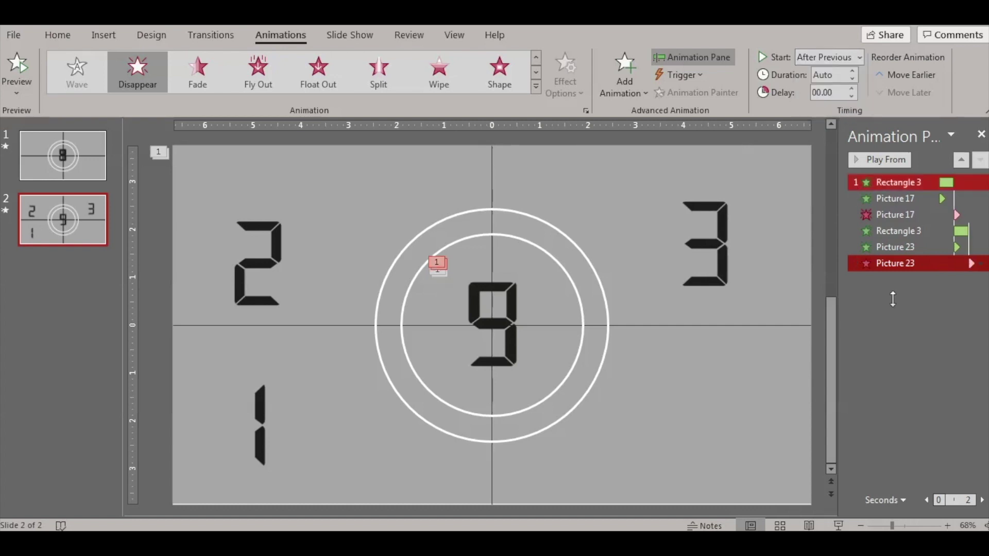
pyautogui.click(961, 261)
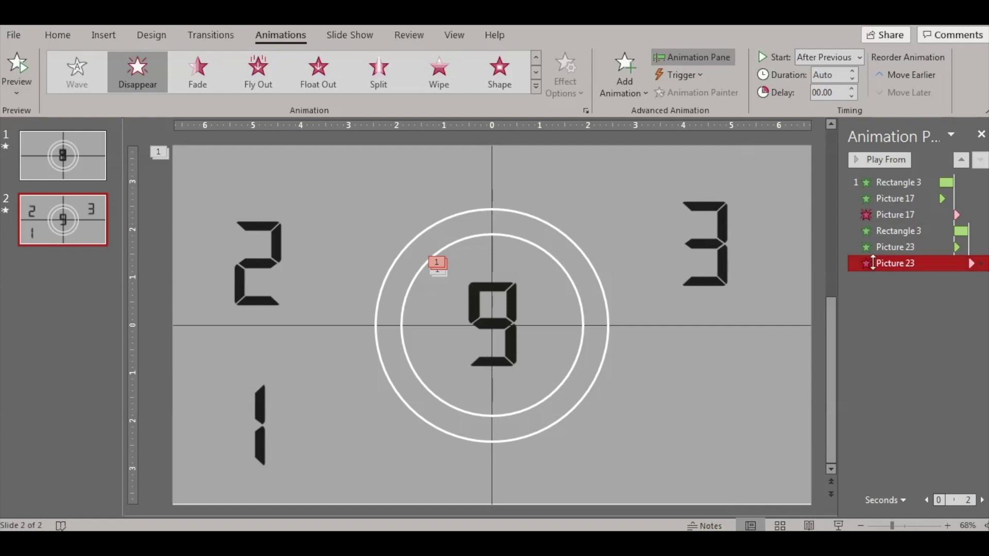
pyautogui.click(890, 231)
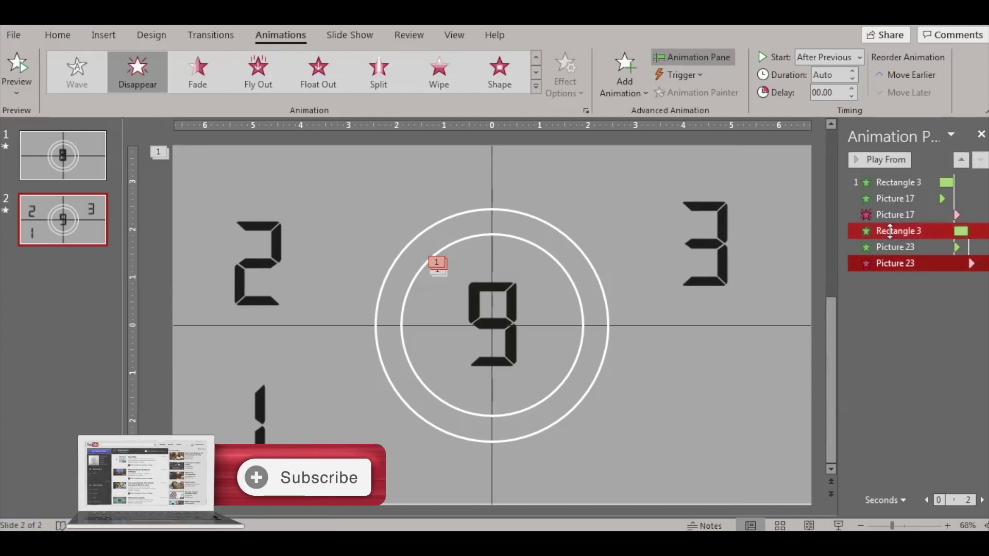
# Step: Add a third 1-second Wheel on the rectangle starting After Previous, and stack the 3 at the centre
pyautogui.click(628, 88)
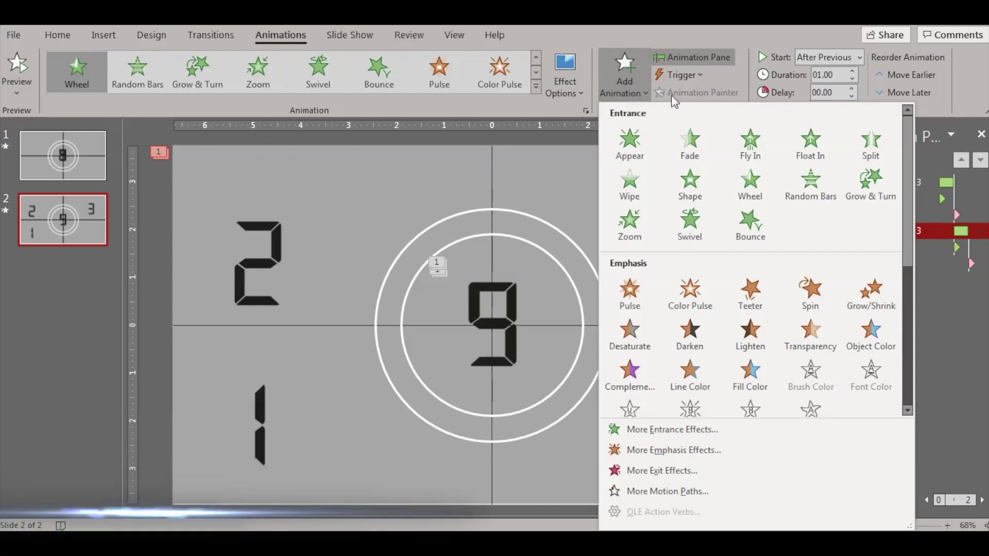
pyautogui.click(756, 183)
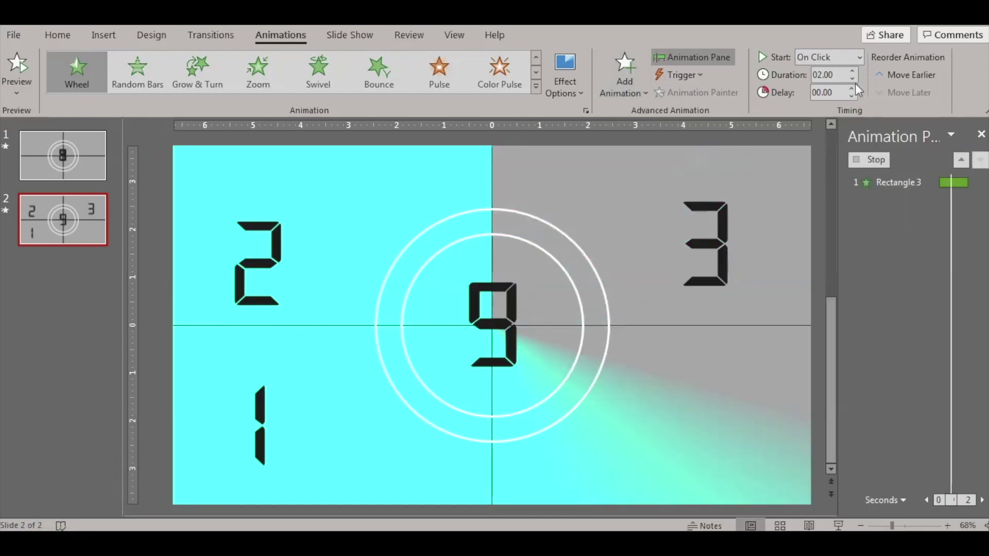
pyautogui.click(854, 78)
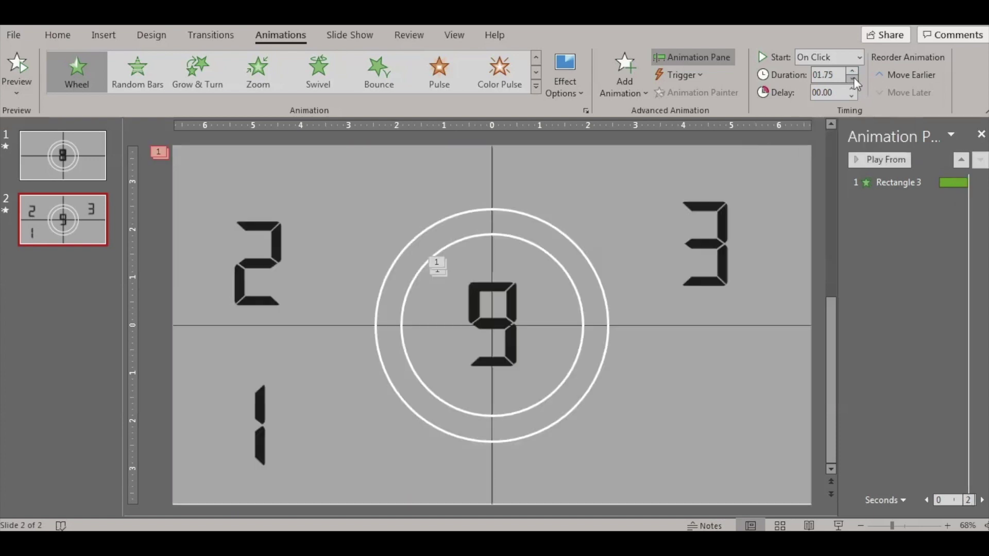
pyautogui.click(854, 78)
pyautogui.click(854, 77)
pyautogui.click(854, 78)
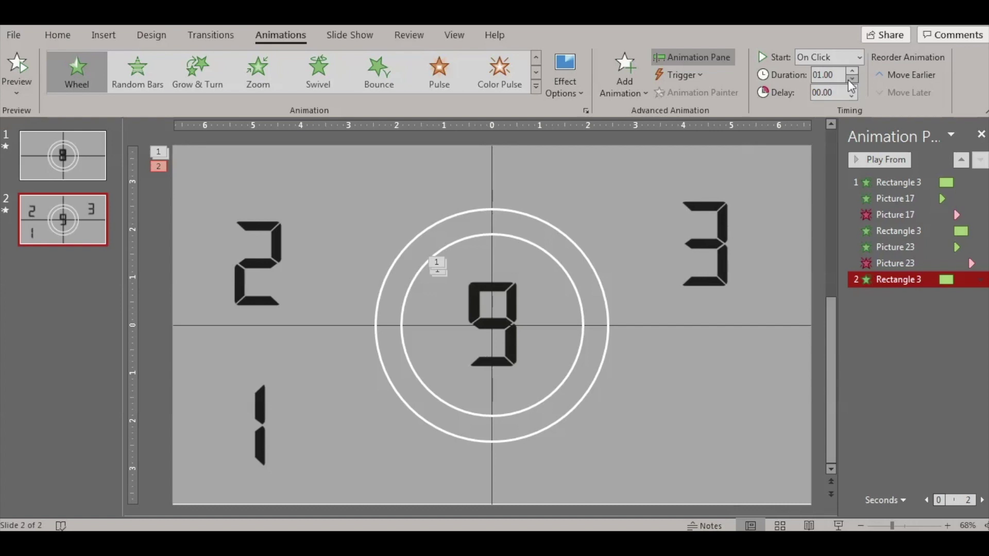
pyautogui.click(860, 57)
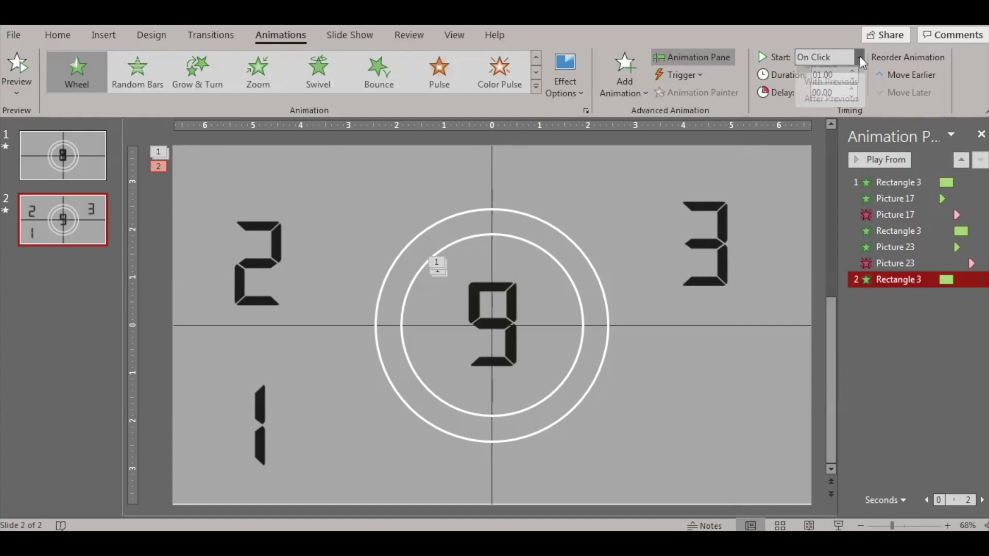
pyautogui.click(841, 109)
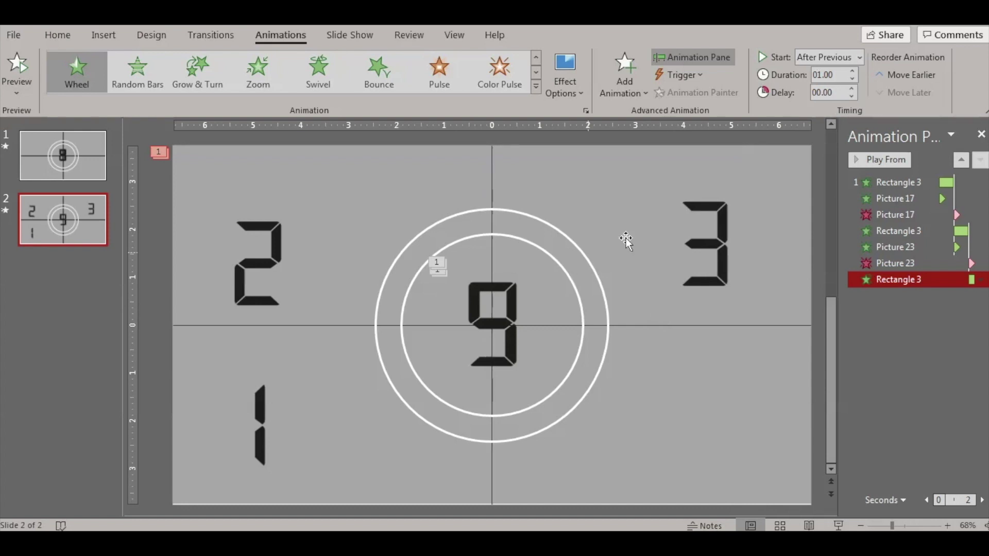
pyautogui.click(718, 252)
pyautogui.moveTo(718, 253); pyautogui.dragTo(498, 321)
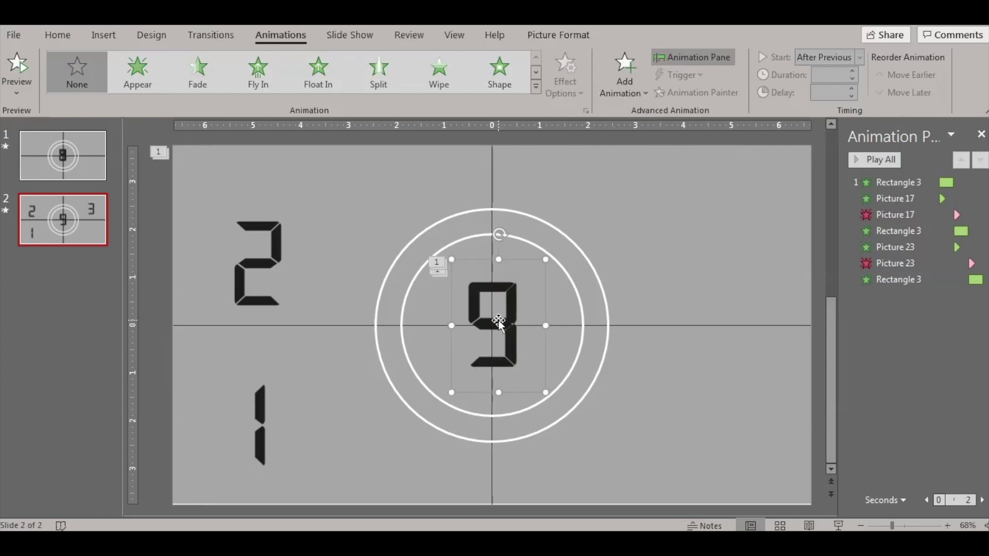
# Step: Give the 3 an Appear entrance that starts With Previous
pyautogui.click(536, 87)
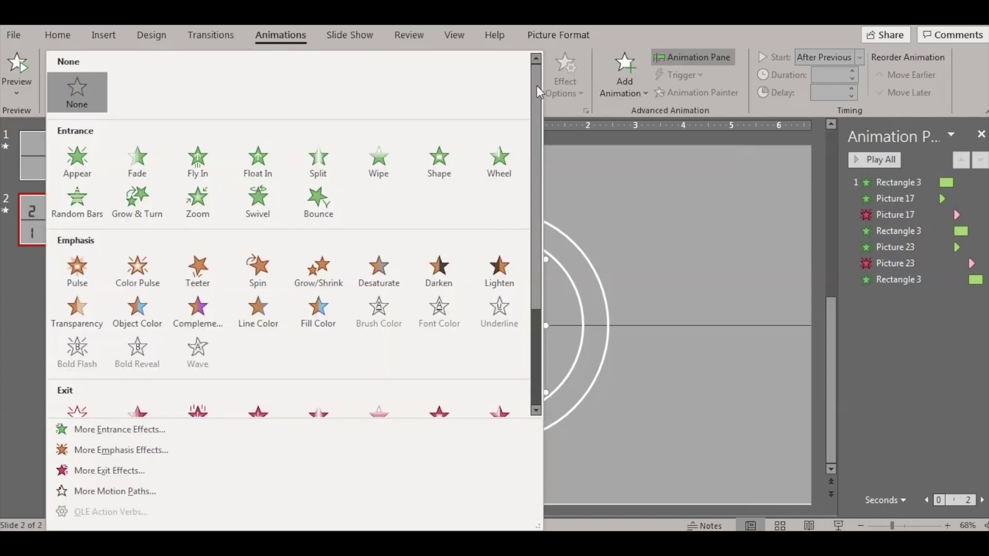
pyautogui.click(79, 163)
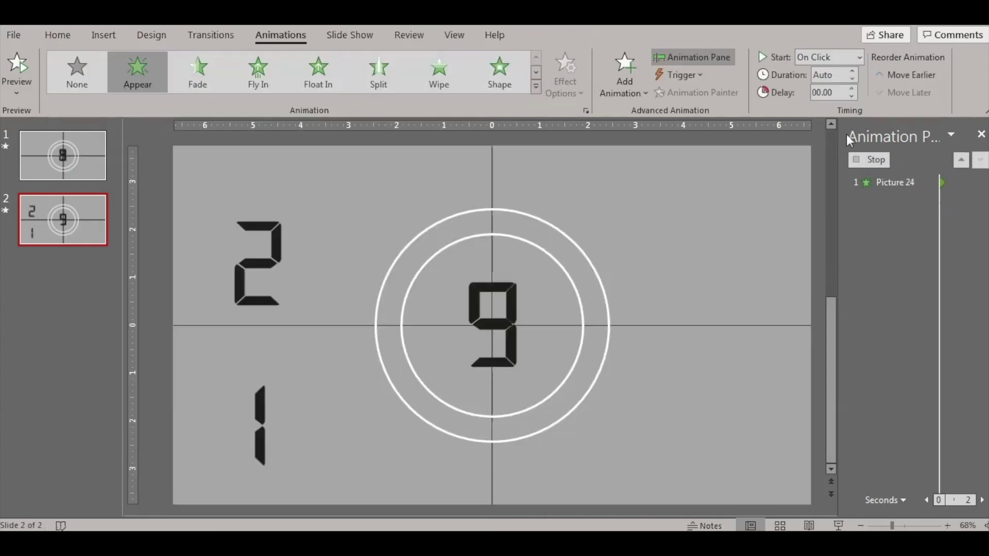
pyautogui.click(859, 57)
pyautogui.click(845, 89)
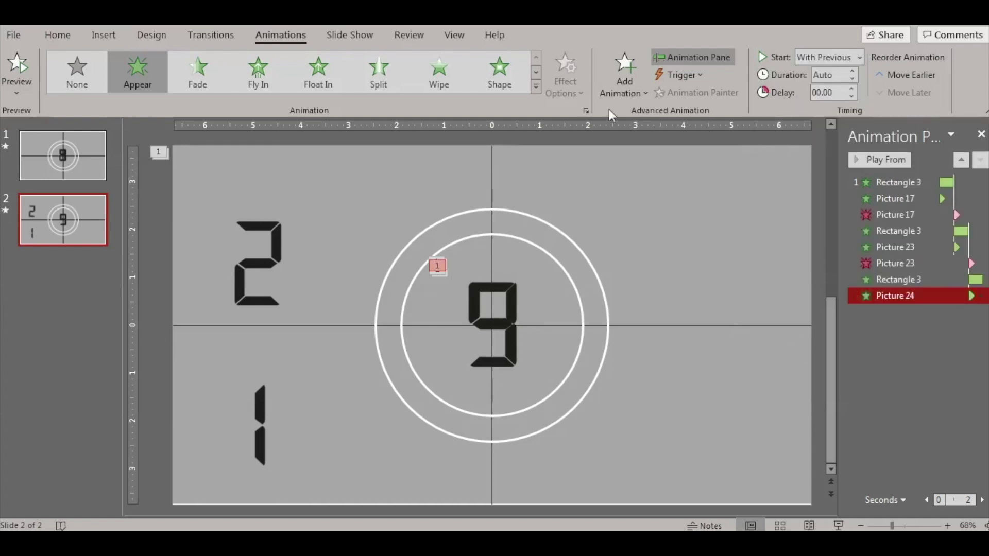
# Step: Add a Disappear exit to the 3 that starts After Previous
pyautogui.click(626, 85)
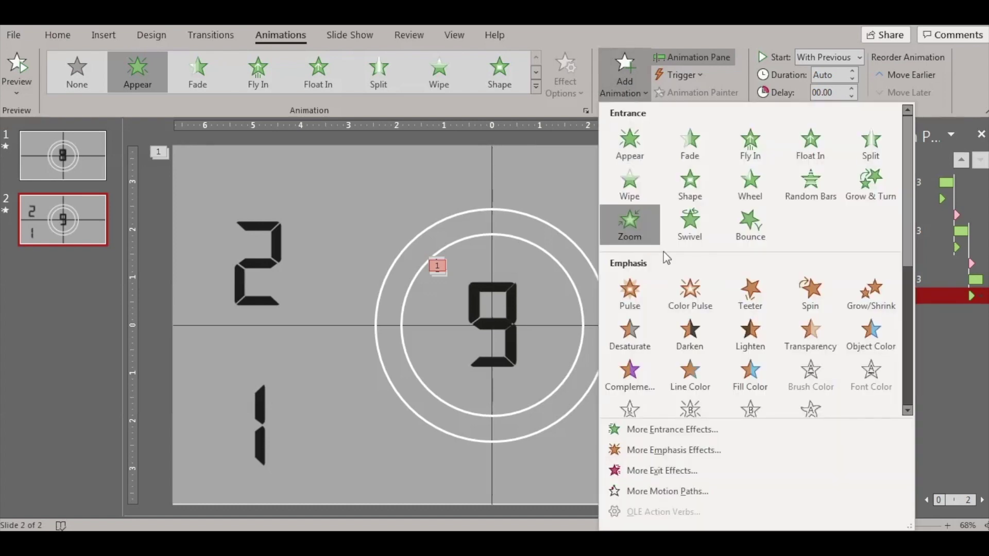
pyautogui.moveTo(904, 245); pyautogui.dragTo(908, 326)
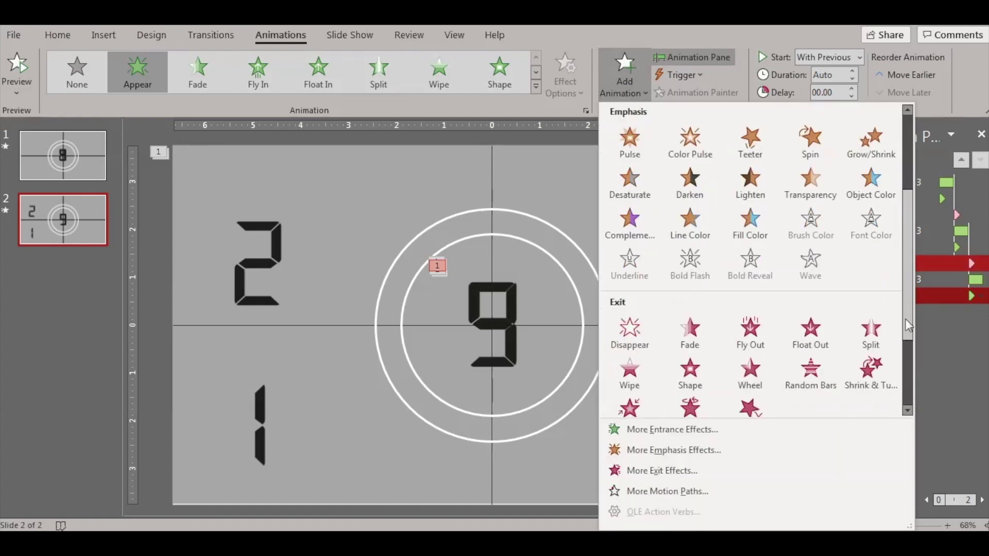
pyautogui.click(632, 332)
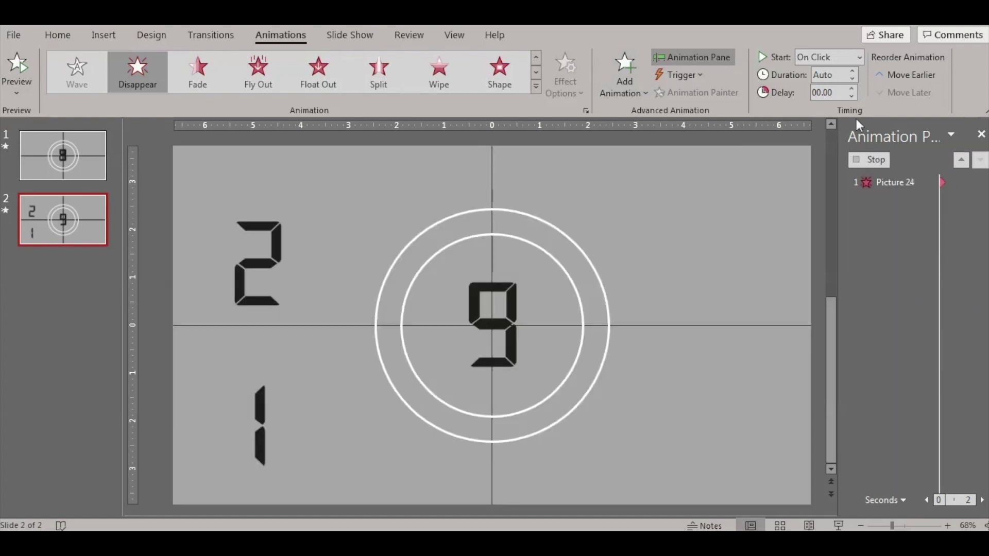
pyautogui.click(860, 55)
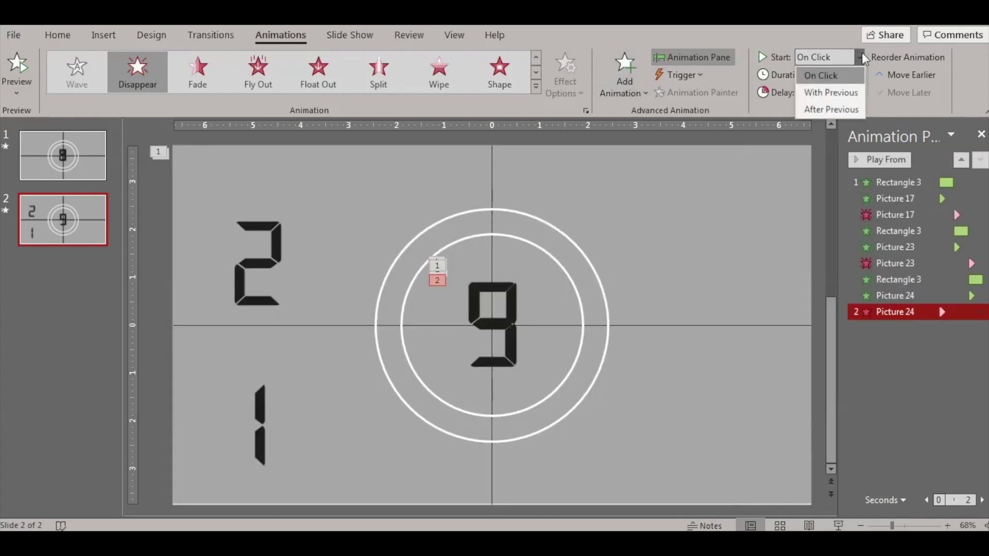
pyautogui.click(836, 106)
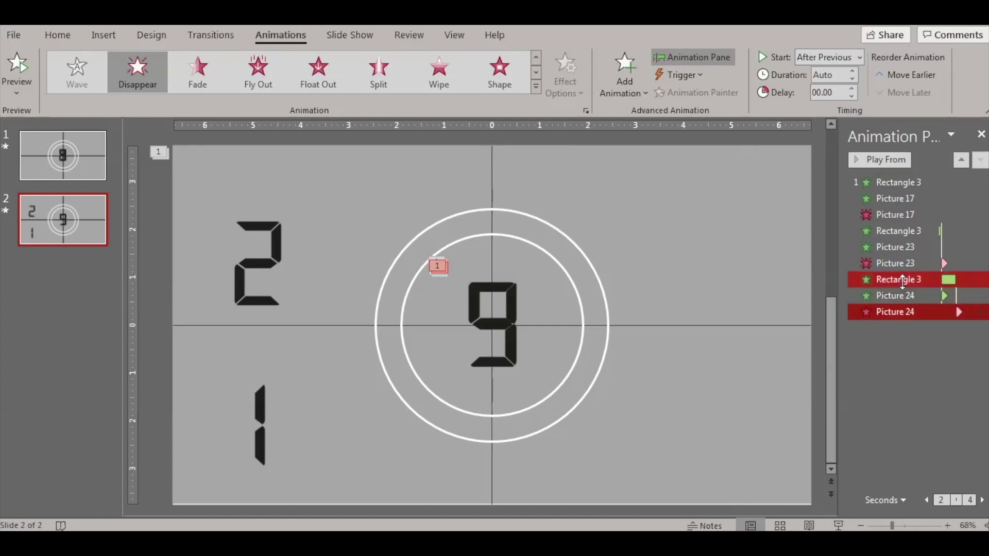
pyautogui.click(903, 279)
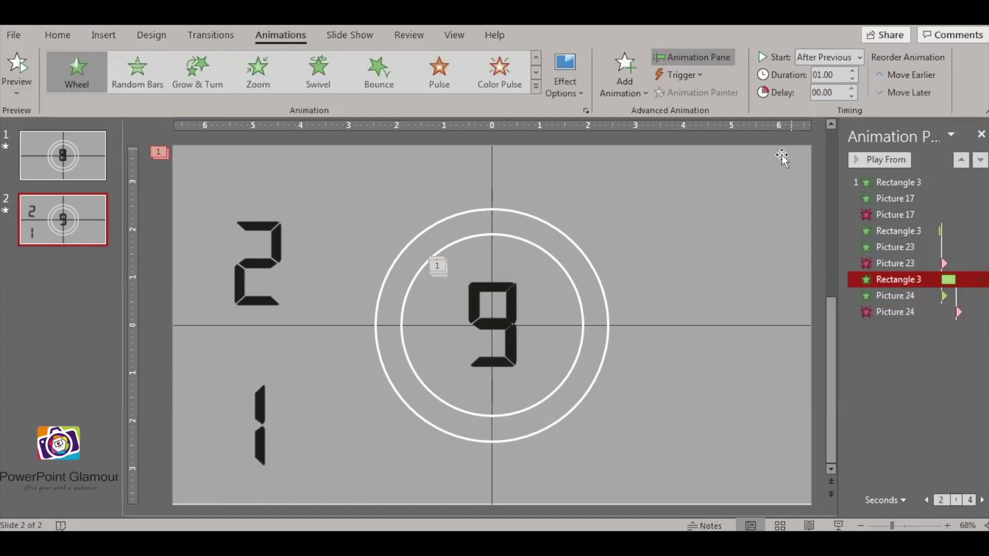
# Step: Add a fourth Wheel entrance to Rectangle 3 lasting 01.00 seconds, starting After Previous
pyautogui.click(626, 89)
pyautogui.click(743, 188)
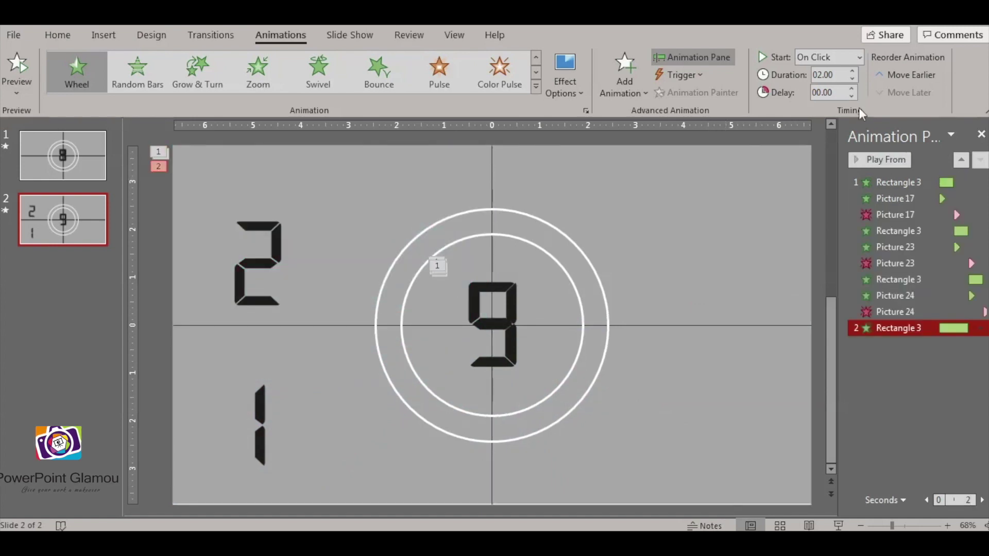
pyautogui.click(851, 79)
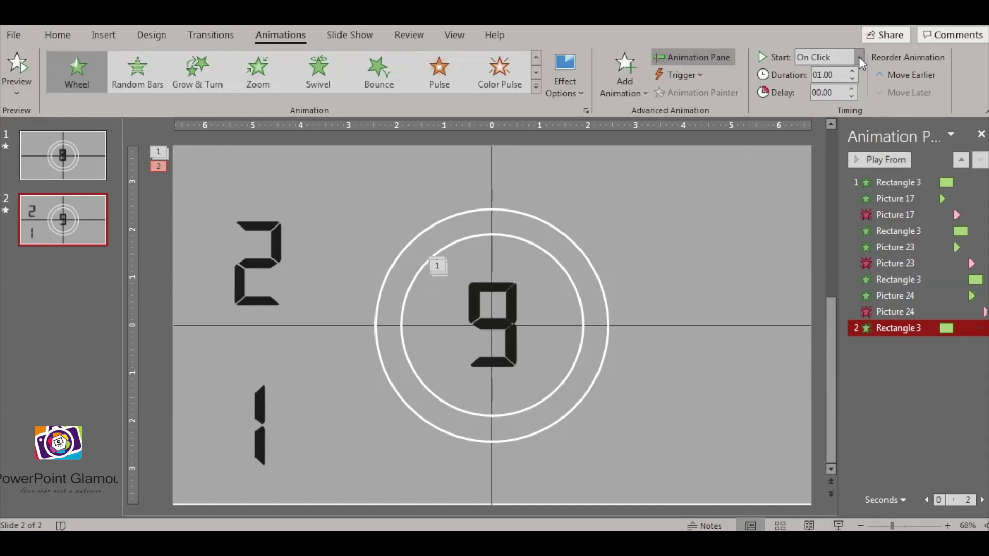
pyautogui.click(858, 56)
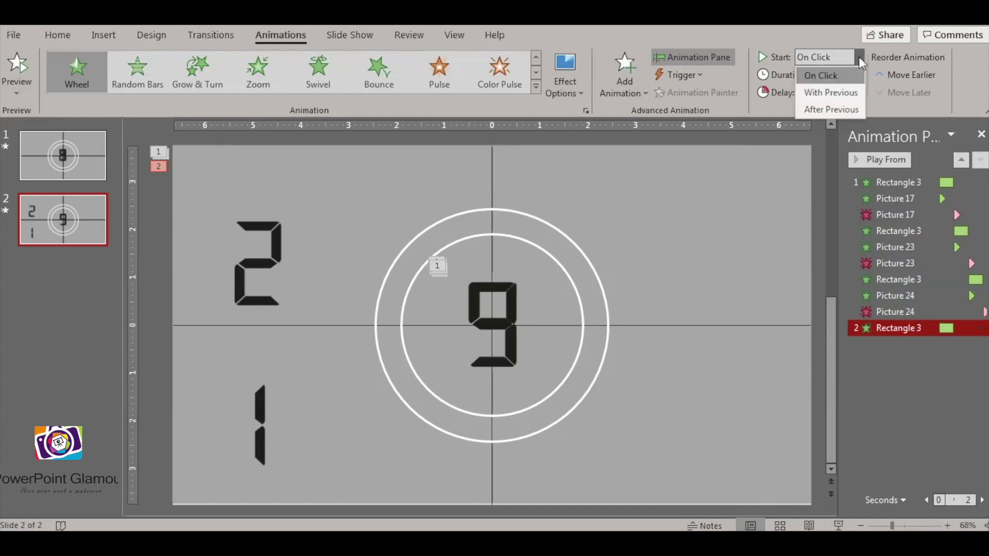
pyautogui.click(840, 107)
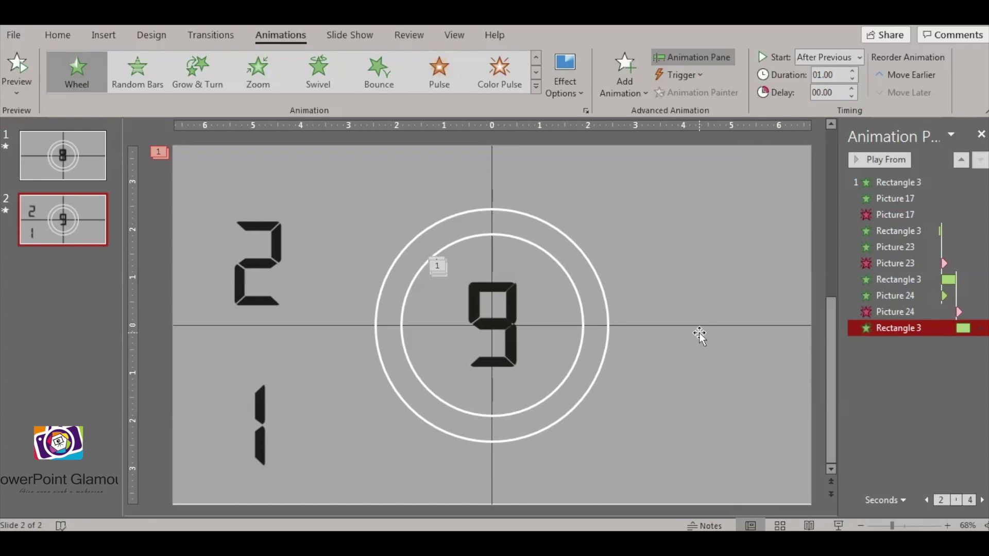
pyautogui.click(267, 225)
# Step: Move the 2 digit onto the centre and give it an Appear entrance starting With Previous
pyautogui.moveTo(266, 225); pyautogui.dragTo(489, 290)
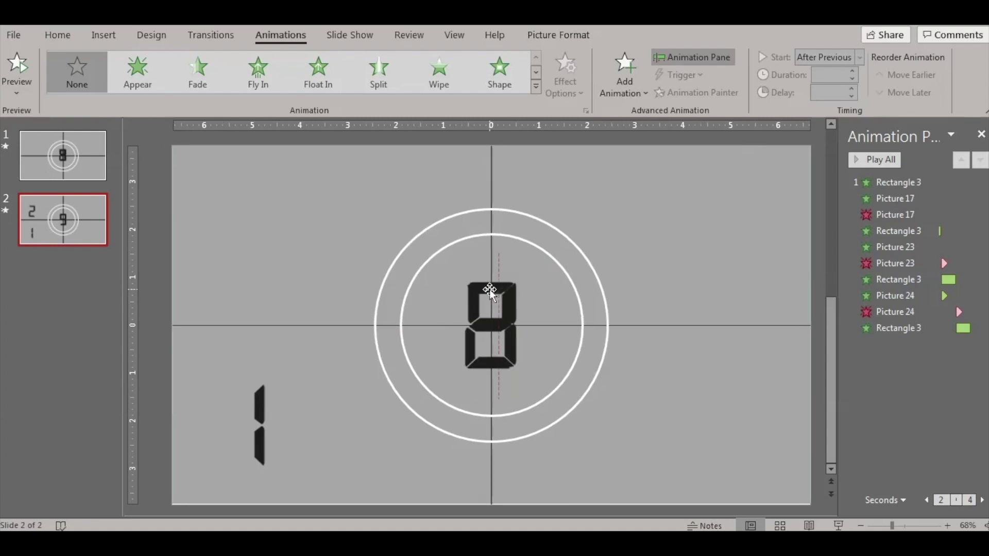
pyautogui.click(535, 85)
pyautogui.click(76, 163)
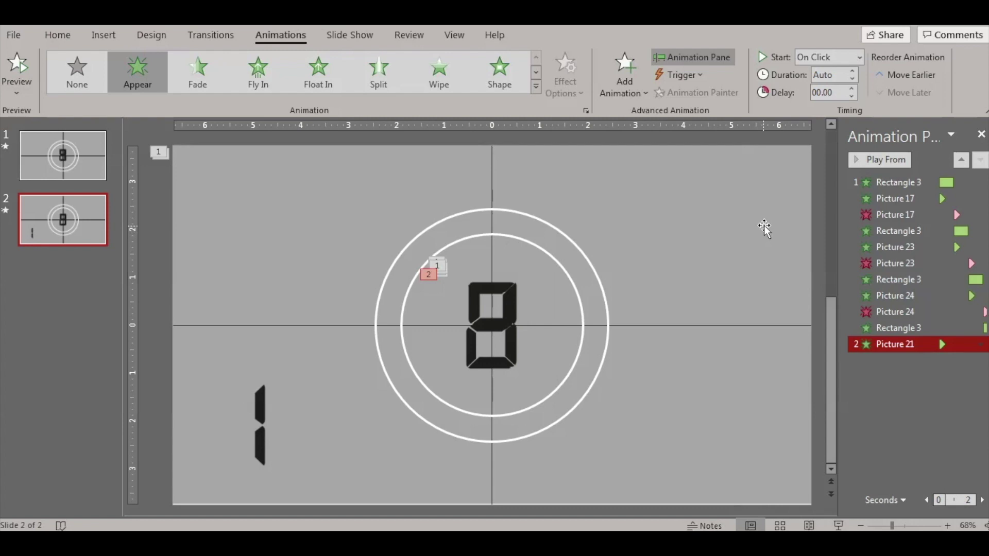
pyautogui.click(862, 57)
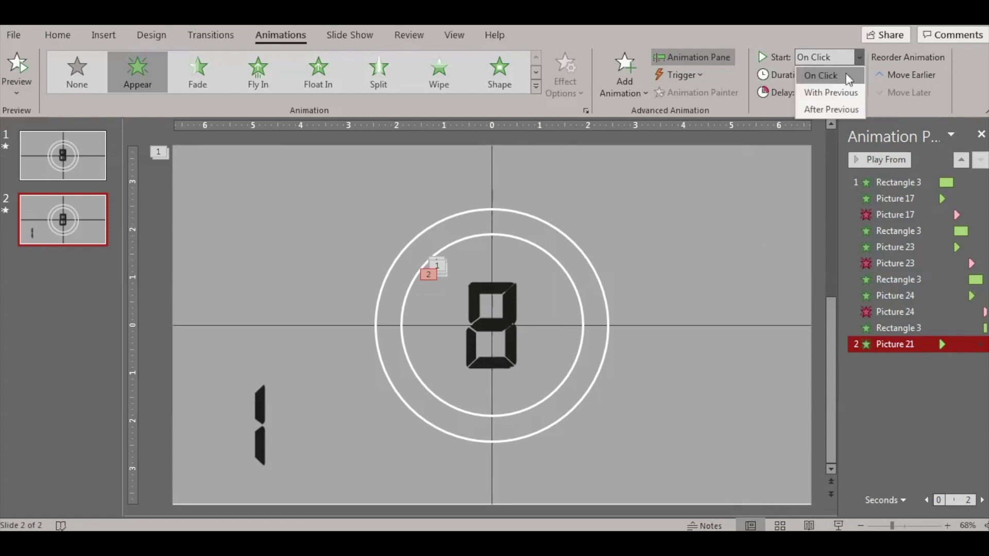
pyautogui.click(820, 88)
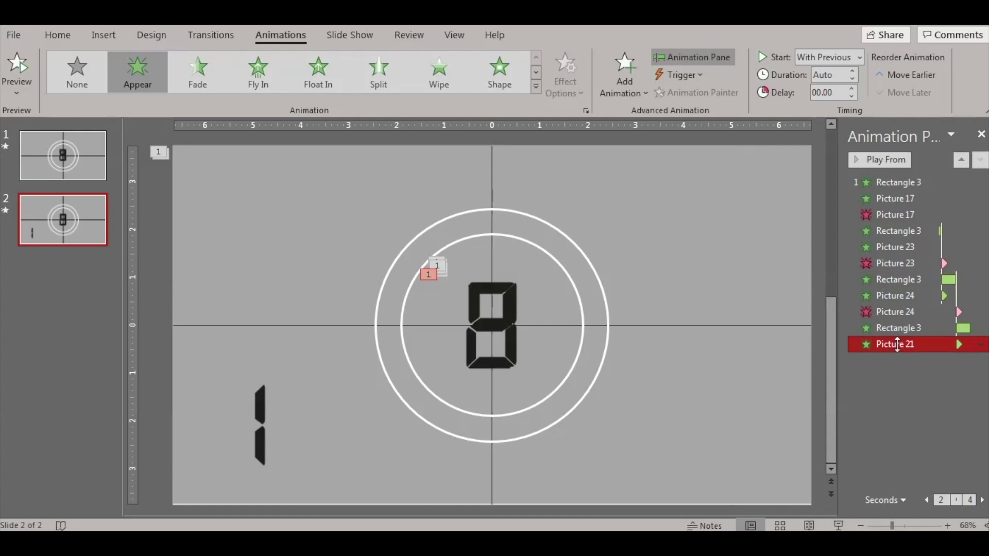
# Step: Add a Disappear exit to Picture 21 that starts After Previous
pyautogui.click(623, 88)
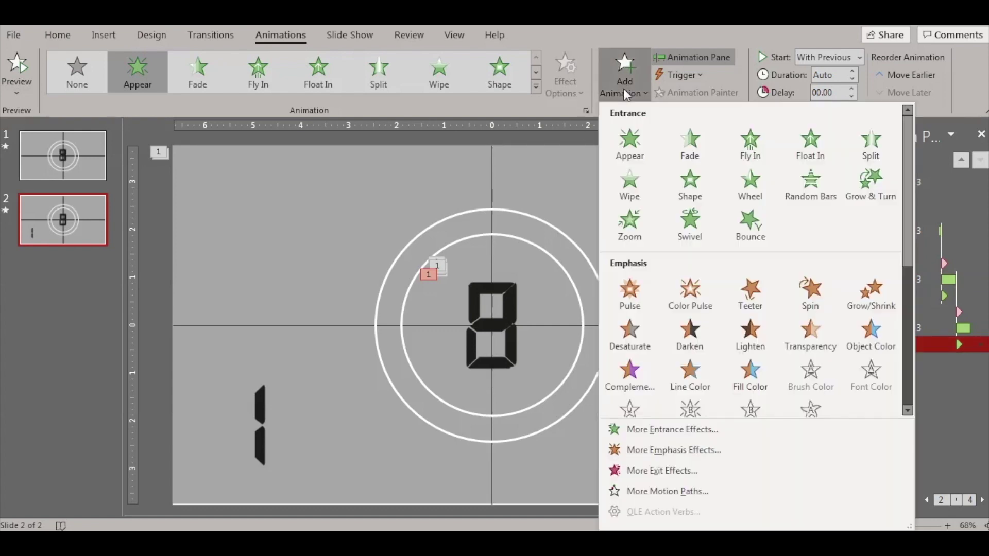
pyautogui.moveTo(907, 244); pyautogui.dragTo(908, 314)
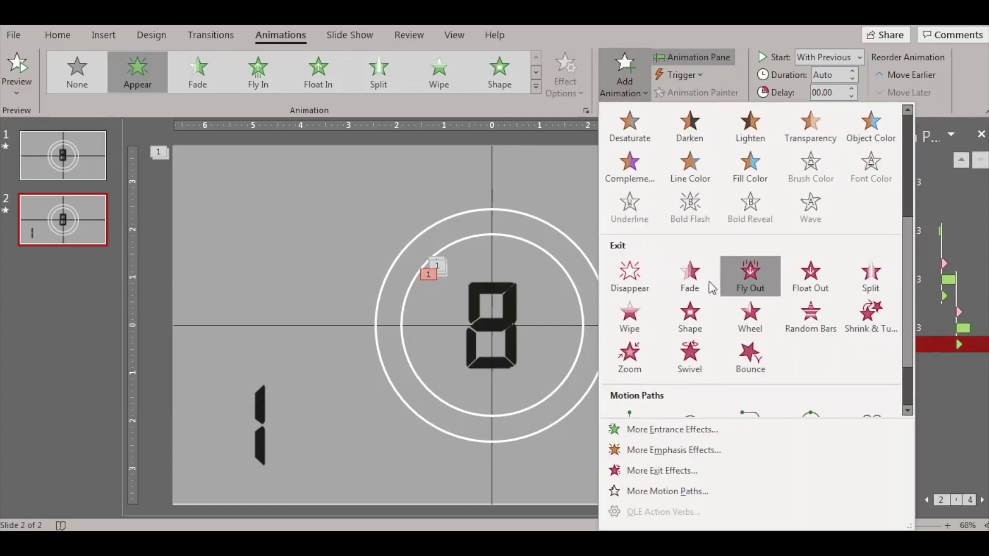
pyautogui.click(642, 270)
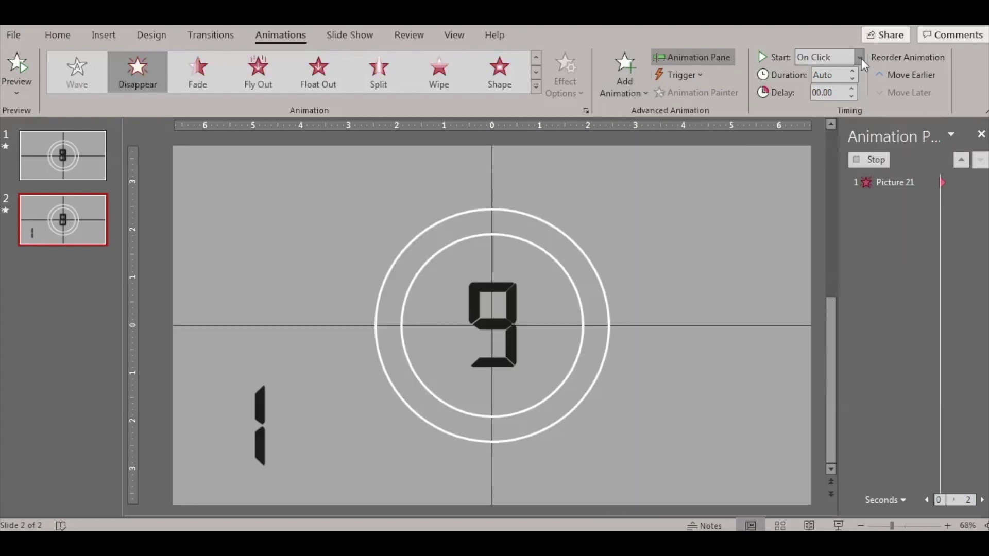
pyautogui.click(859, 58)
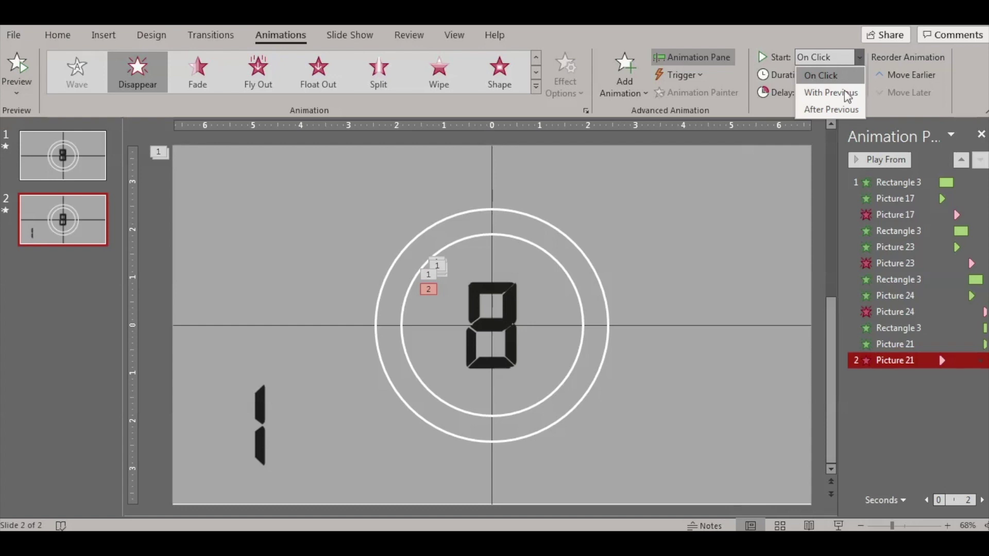
pyautogui.click(836, 107)
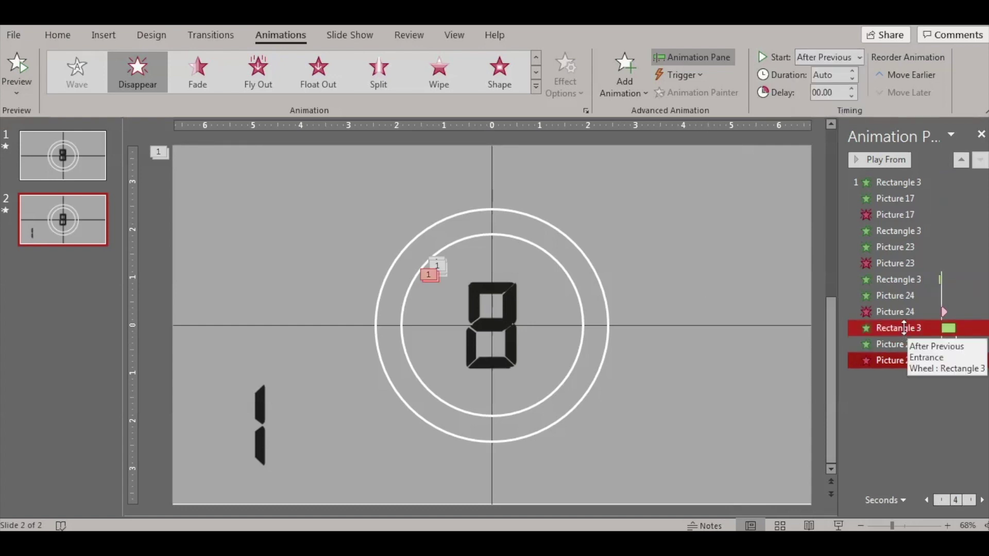
pyautogui.click(904, 329)
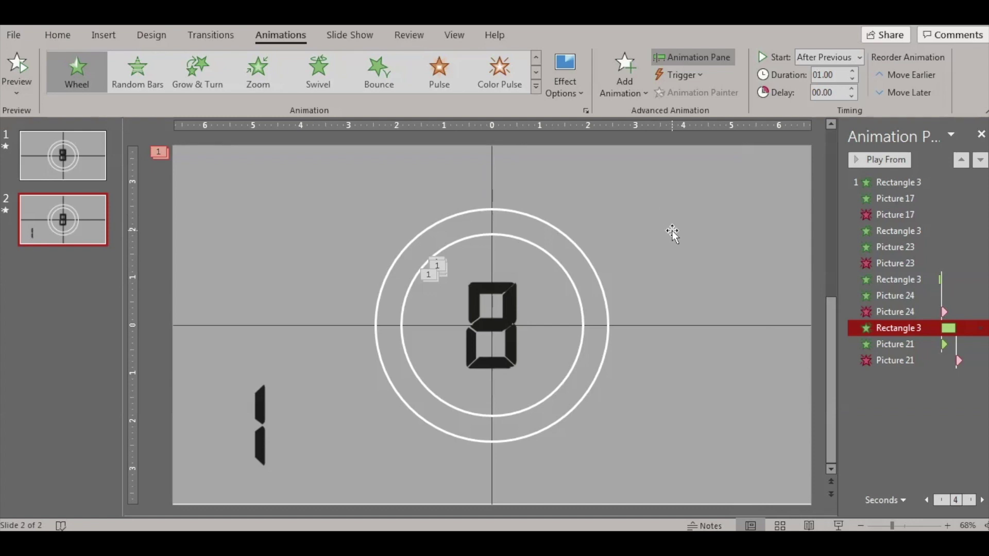
# Step: Add a fifth Wheel entrance to Rectangle 3 with 01.00 duration, starting After Previous
pyautogui.click(628, 95)
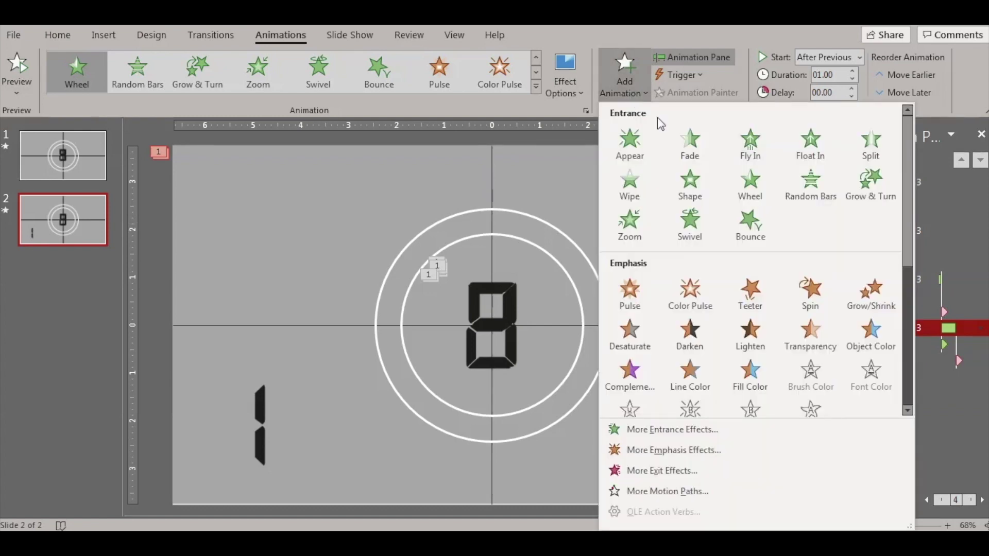
pyautogui.click(748, 185)
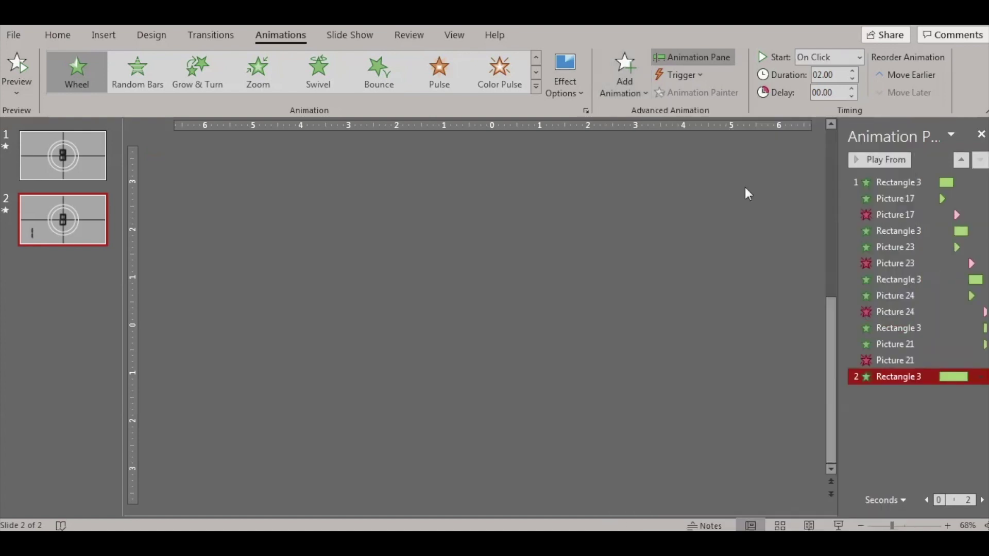
pyautogui.click(855, 78)
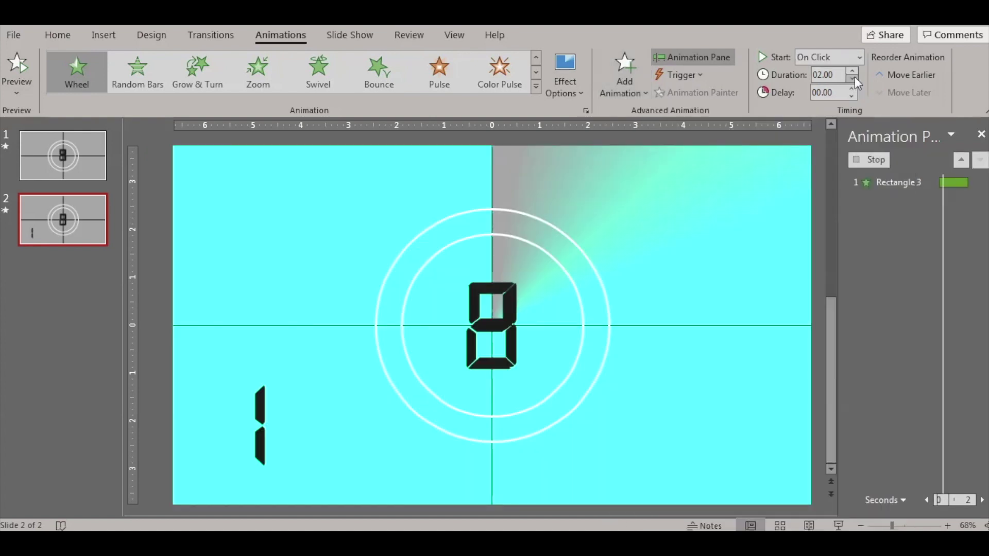
pyautogui.click(854, 78)
pyautogui.click(854, 78)
pyautogui.click(855, 77)
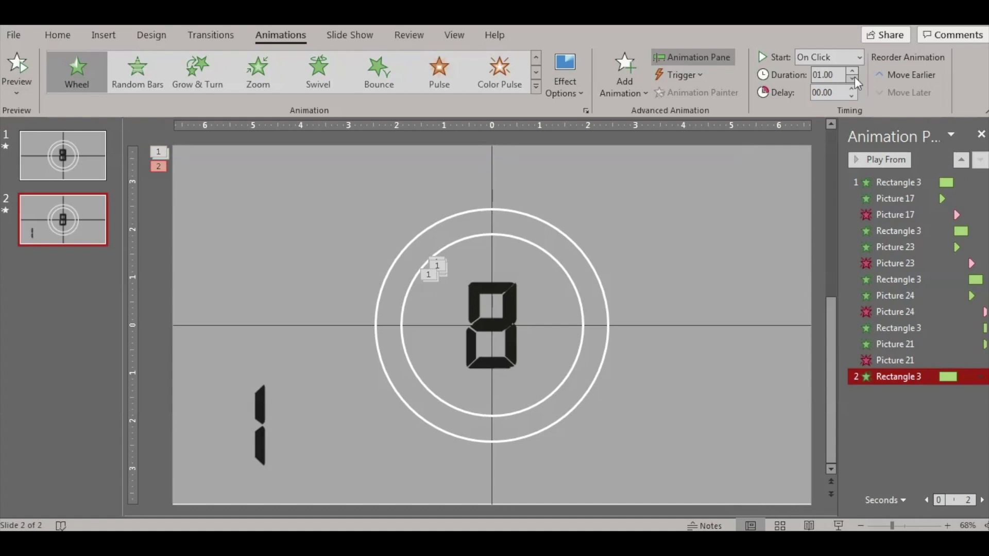
pyautogui.click(858, 58)
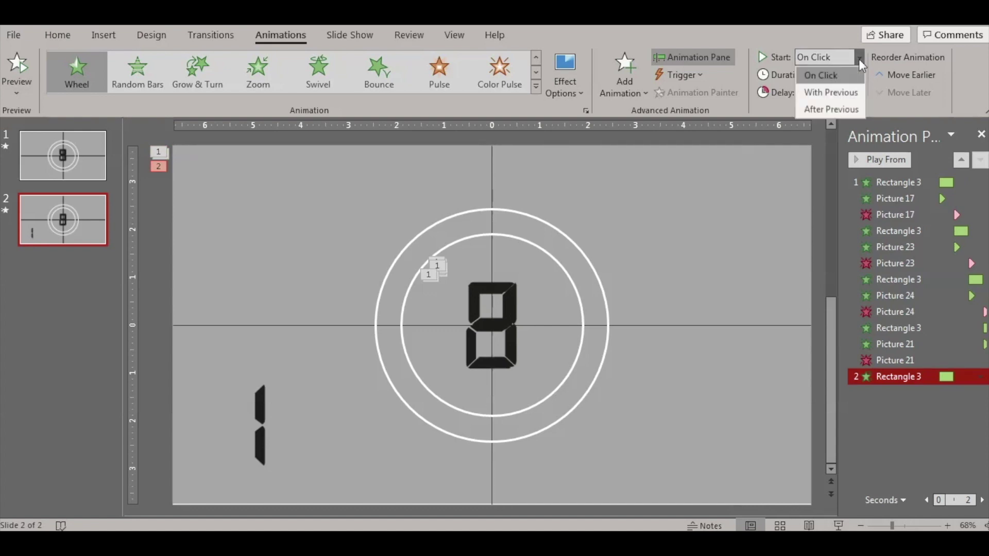
pyautogui.click(840, 104)
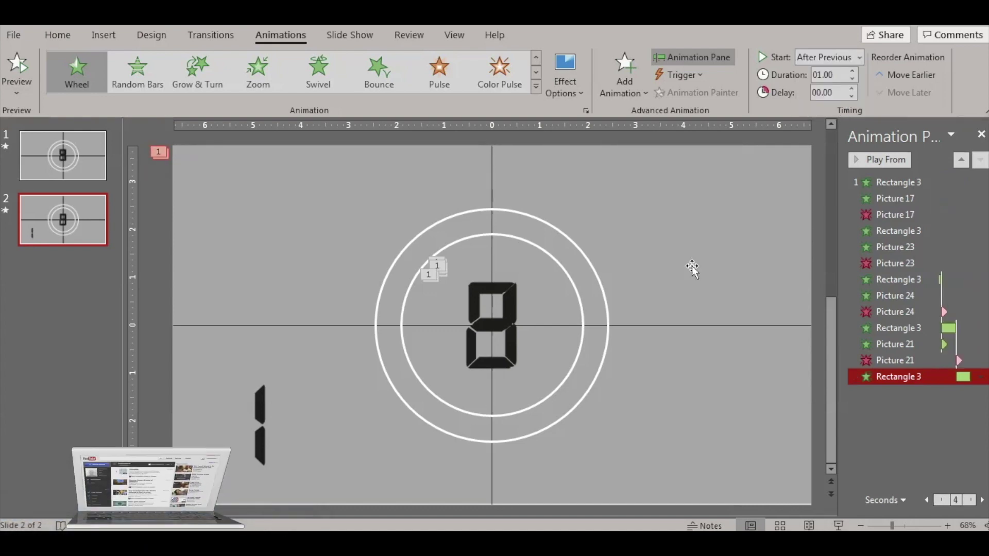
pyautogui.click(264, 415)
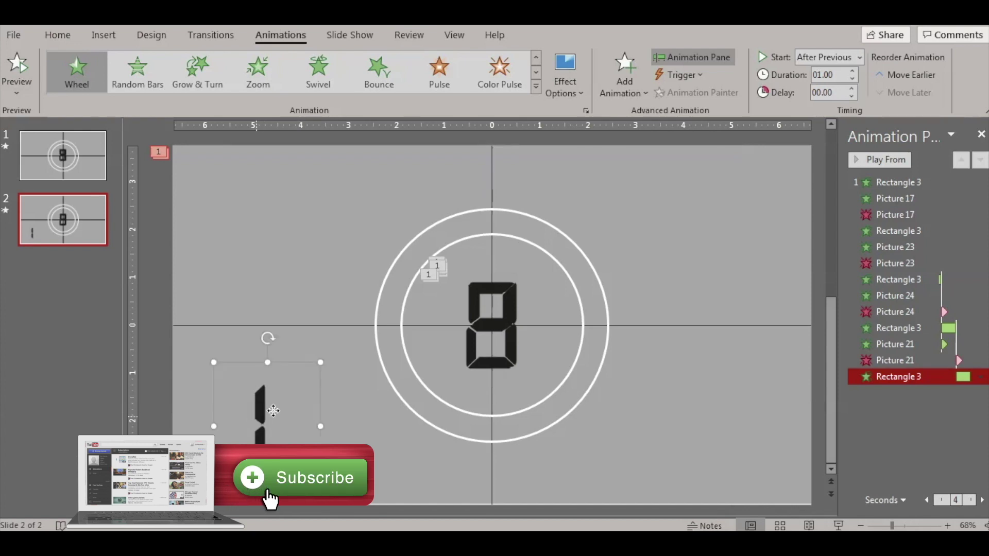
# Step: Move the 1 digit to the slide centre and give it an Appear entrance starting With Previous
pyautogui.moveTo(264, 415); pyautogui.dragTo(482, 315)
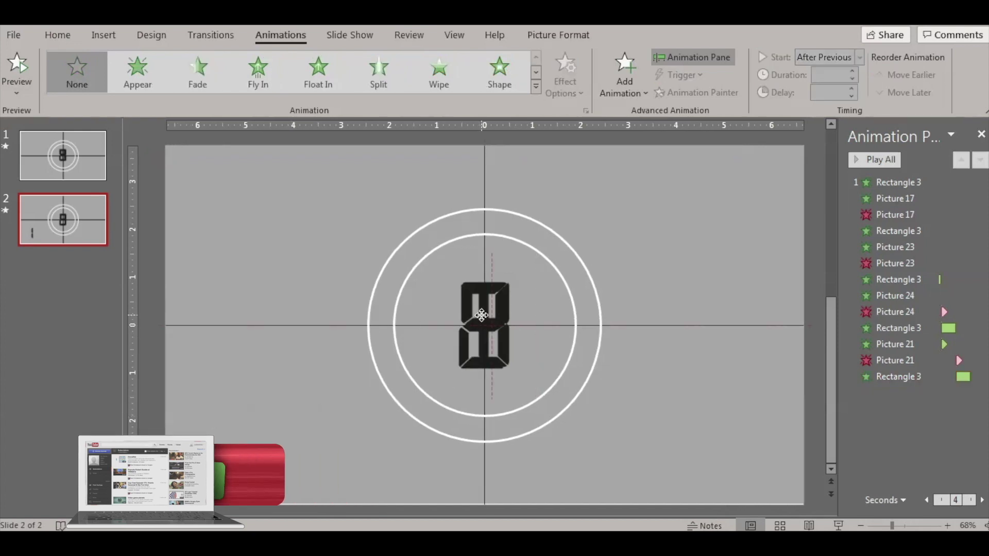
pyautogui.moveTo(482, 315); pyautogui.dragTo(479, 317)
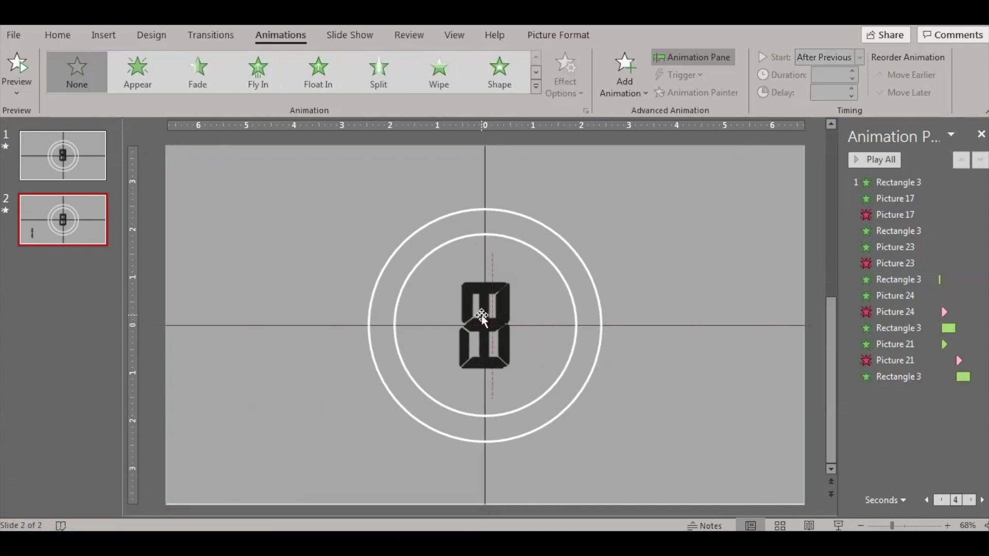
pyautogui.click(473, 335)
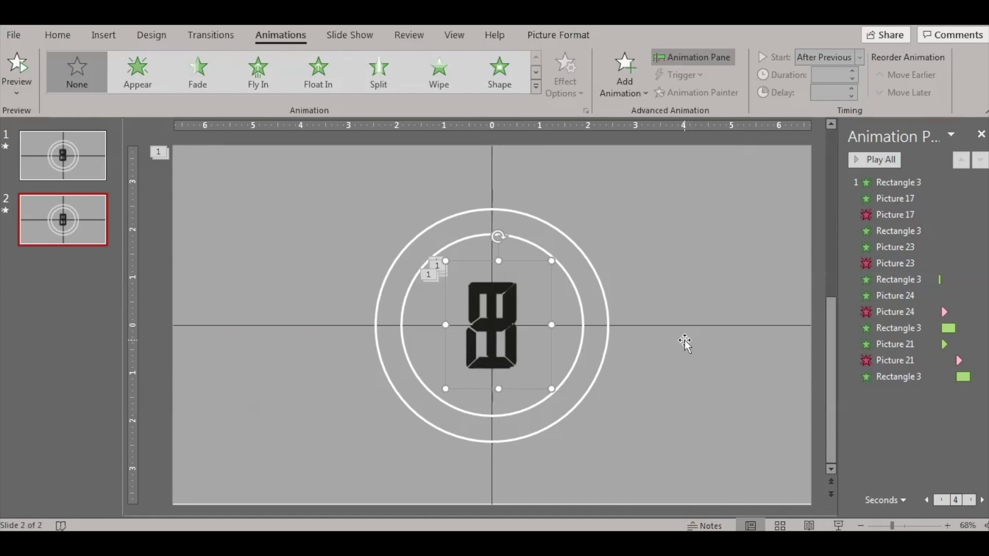
pyautogui.click(536, 86)
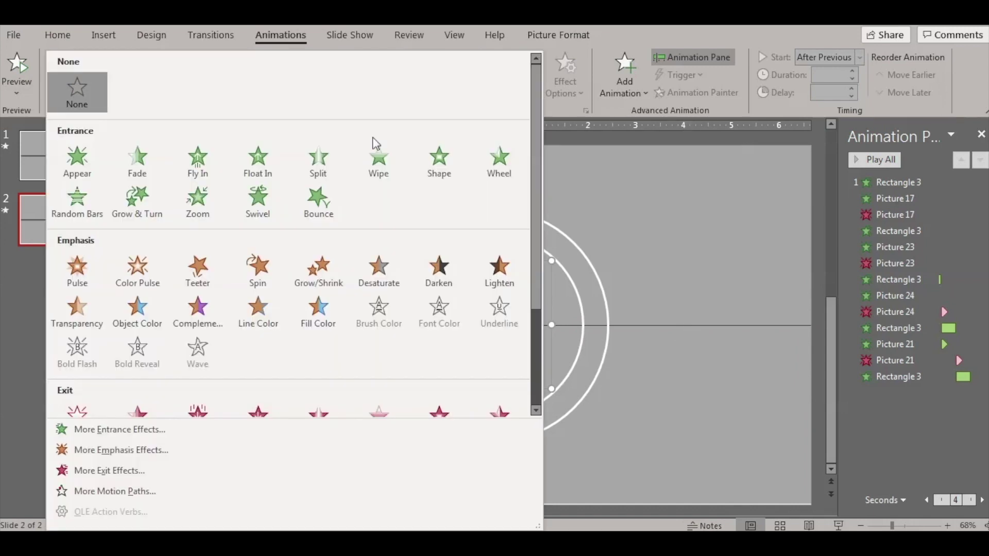
pyautogui.click(95, 166)
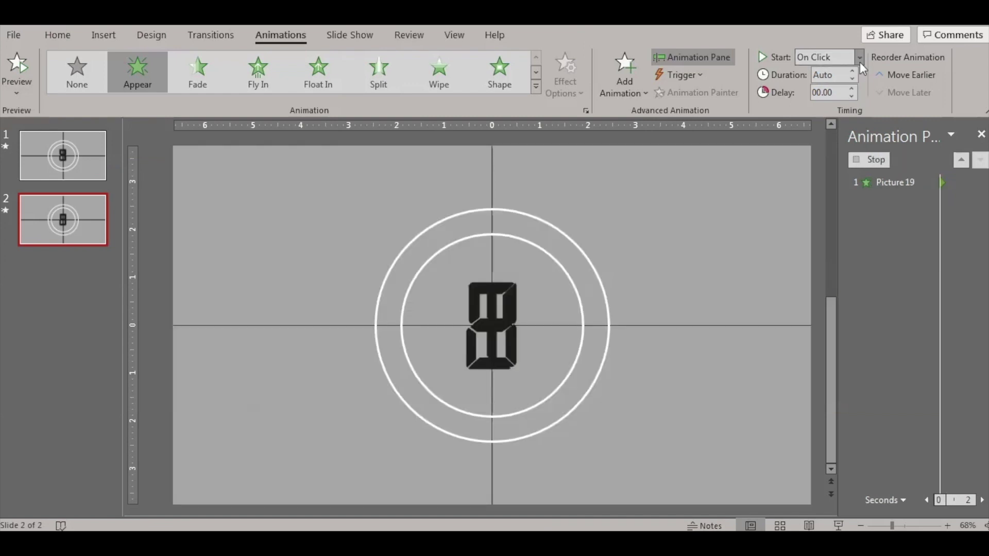
pyautogui.click(859, 58)
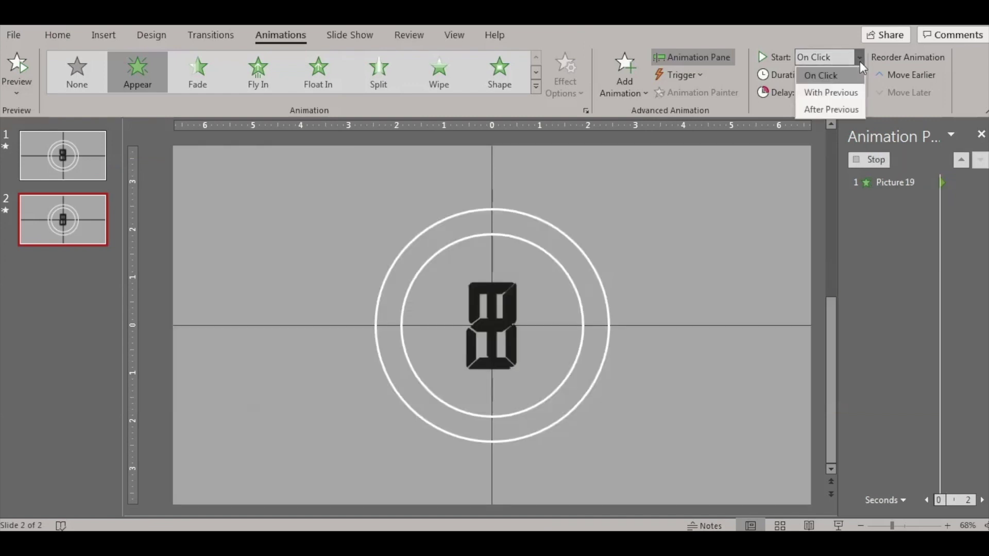
pyautogui.click(839, 92)
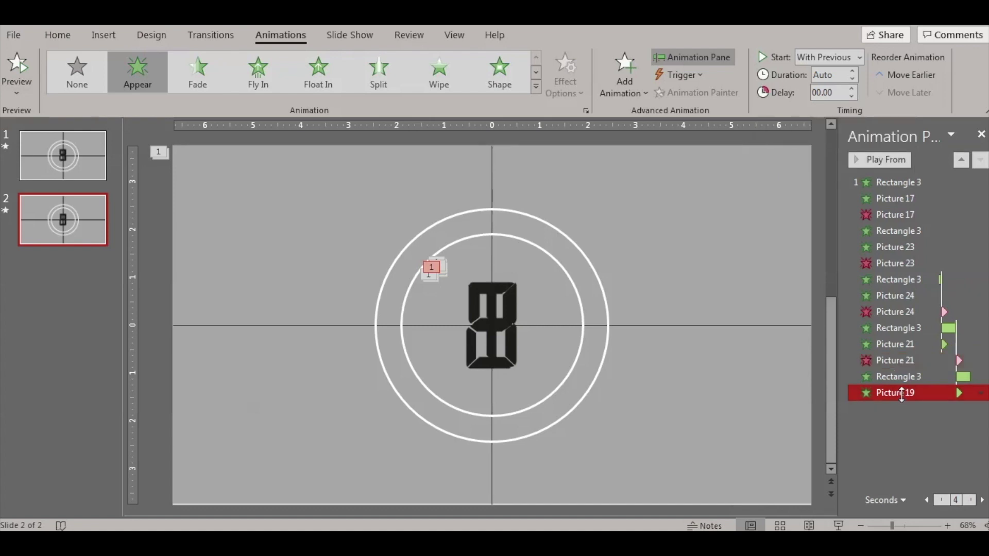
# Step: Add a Disappear exit to the 1 digit that starts After Previous
pyautogui.click(638, 91)
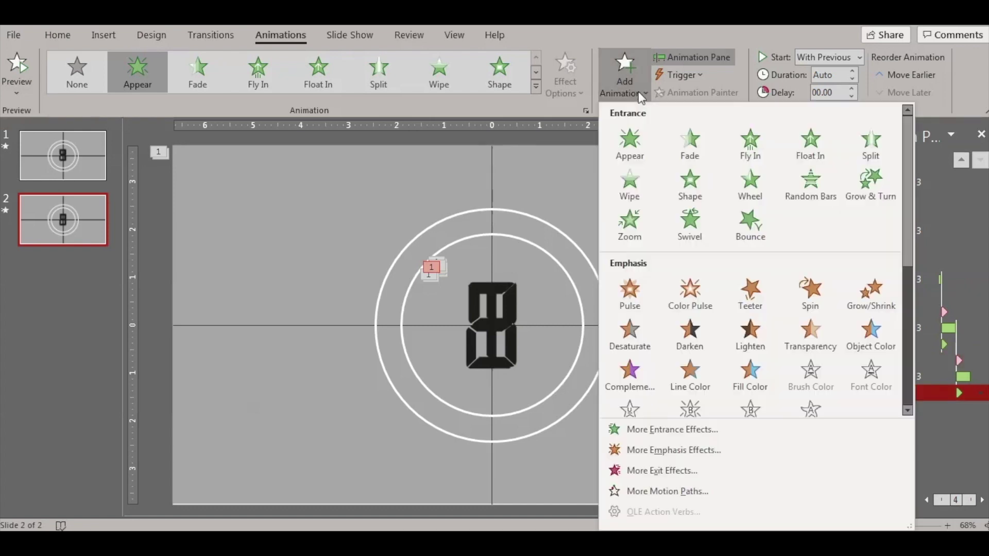
pyautogui.moveTo(904, 259); pyautogui.dragTo(905, 384)
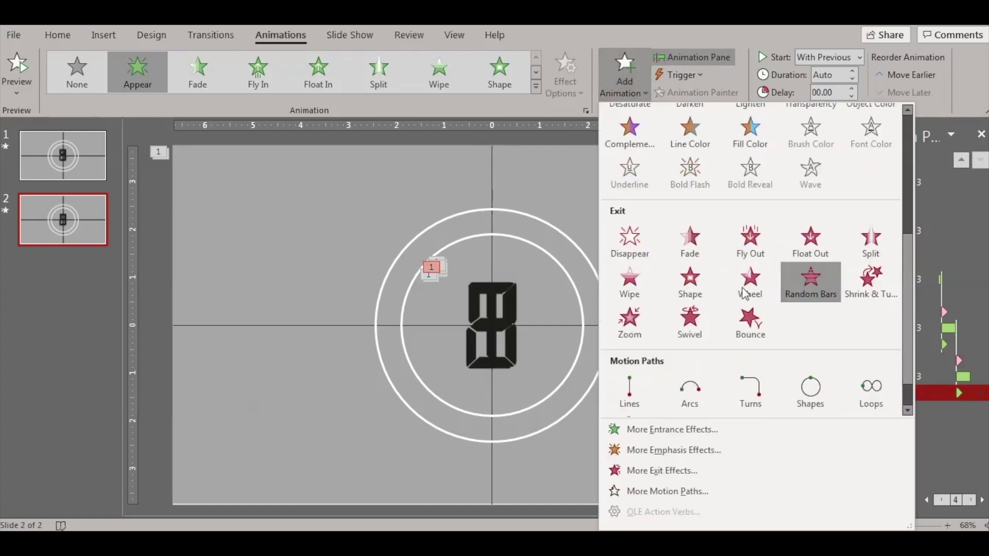
pyautogui.click(627, 241)
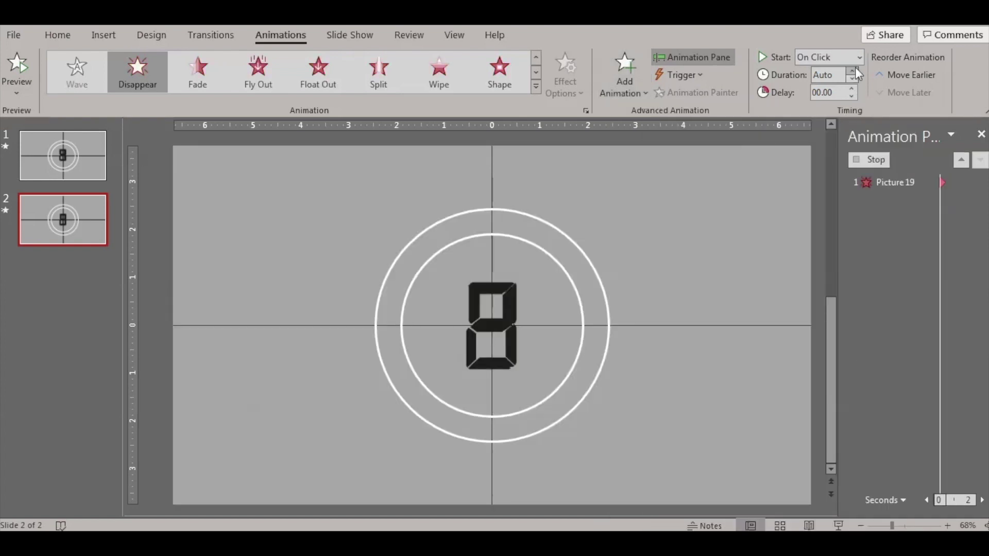
pyautogui.click(860, 57)
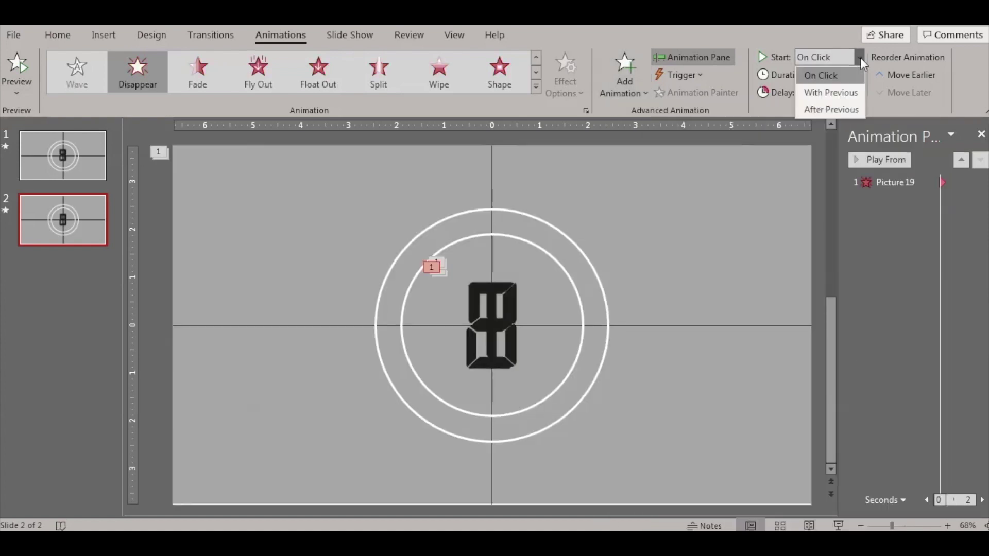
pyautogui.click(832, 109)
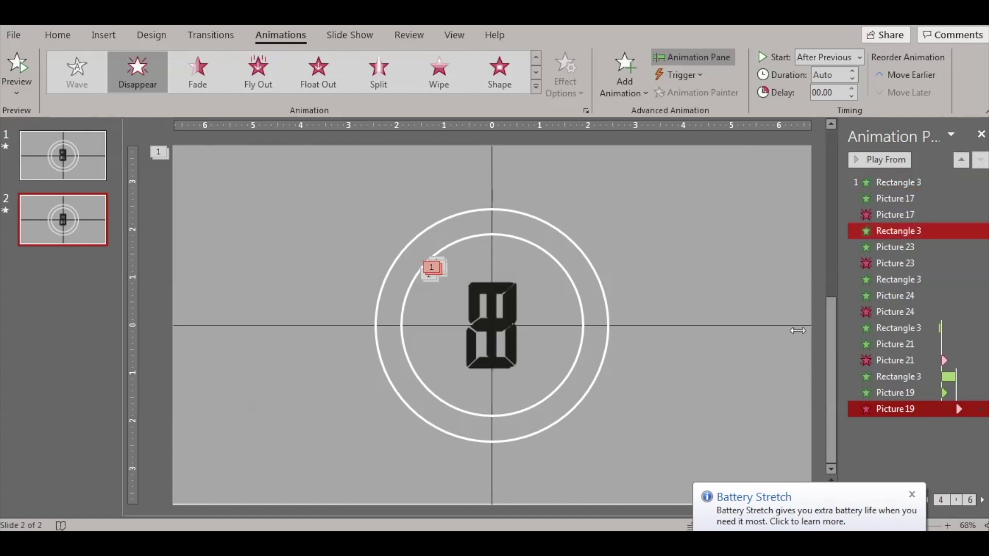
pyautogui.click(913, 495)
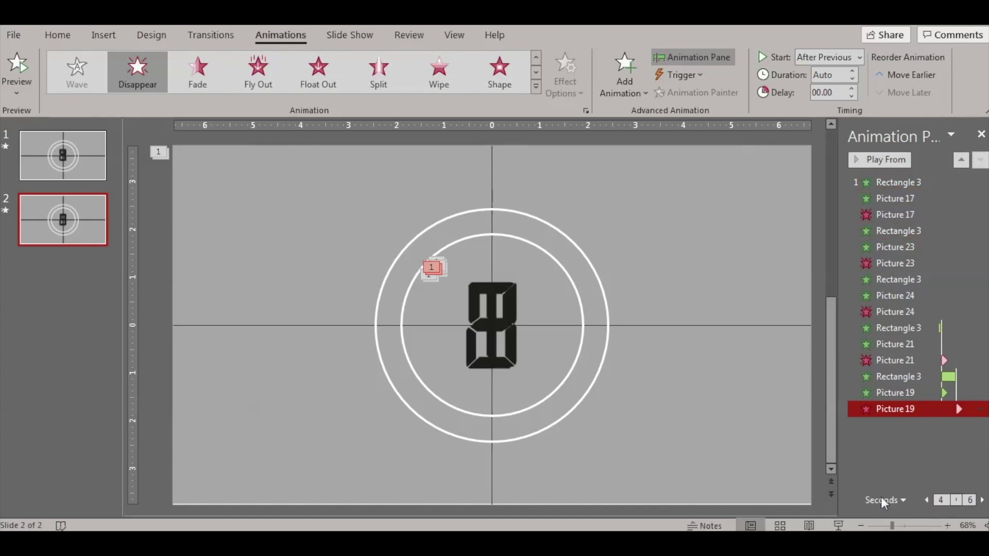
# Step: Start the slideshow to preview the countdown animation
pyautogui.click(839, 525)
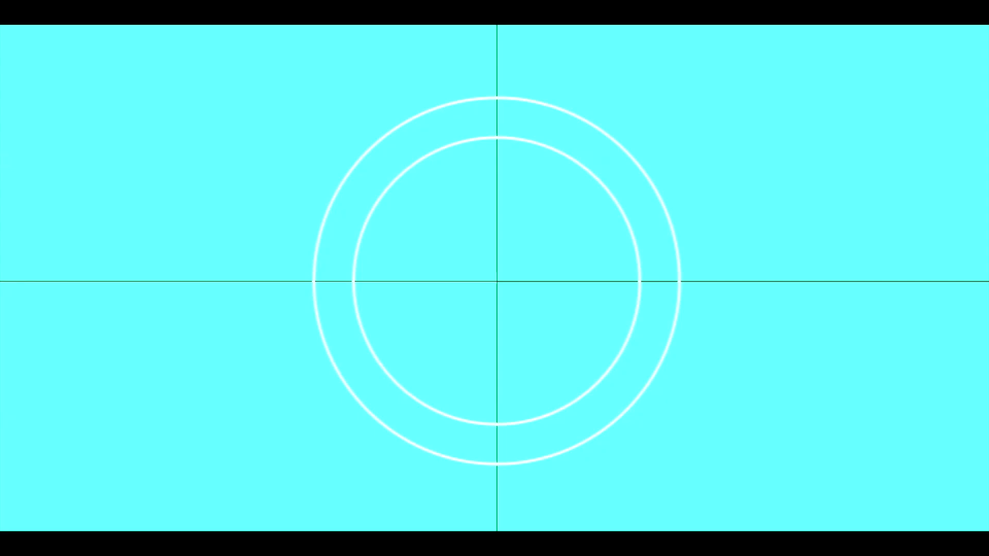